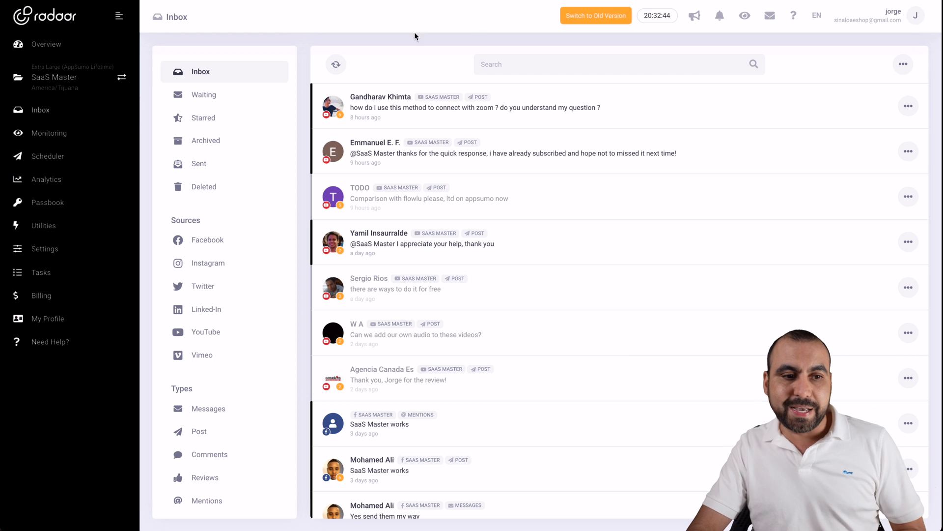
Step: In Settings, view the four connected channels and their features, and browse the Connect channel types
left_click(50, 247)
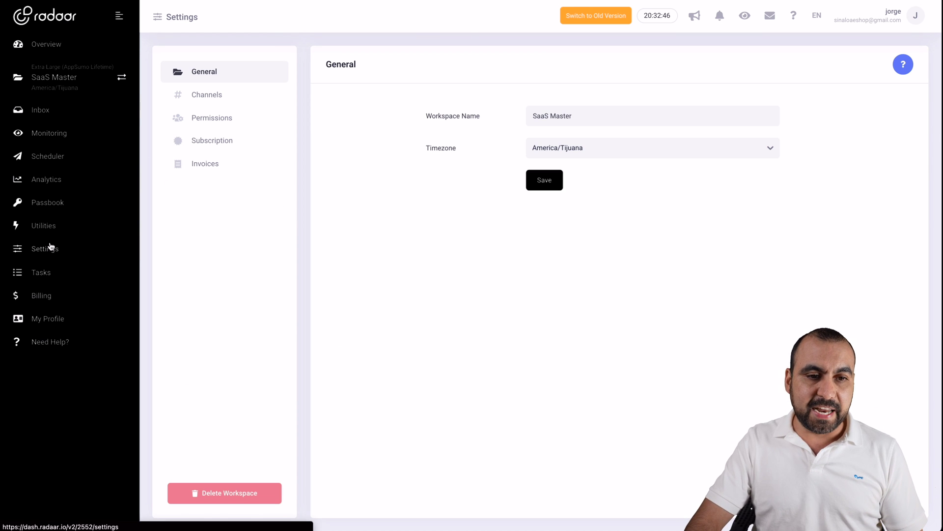
left_click(197, 102)
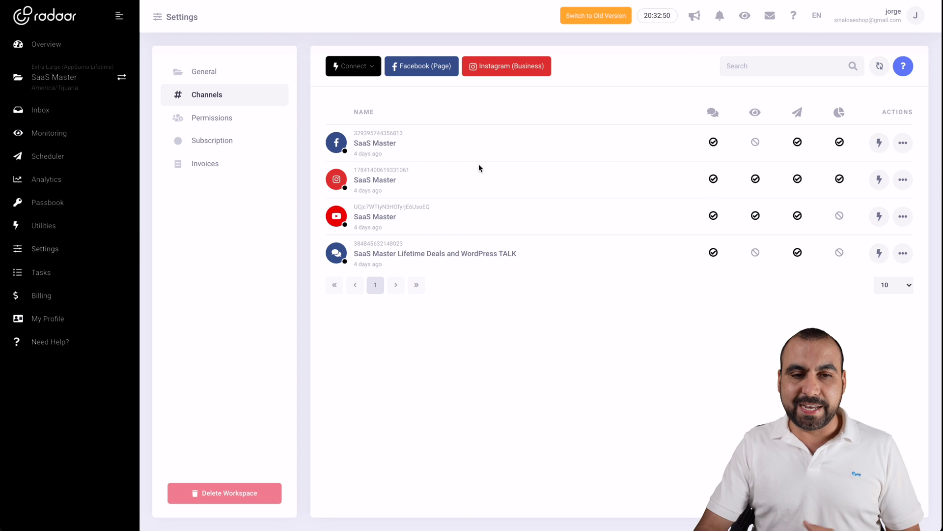
left_click(358, 67)
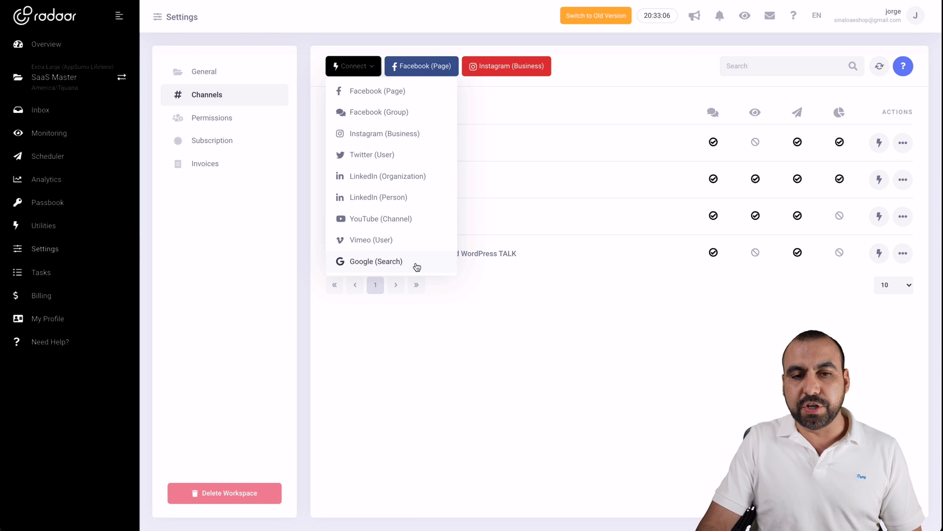
left_click(446, 338)
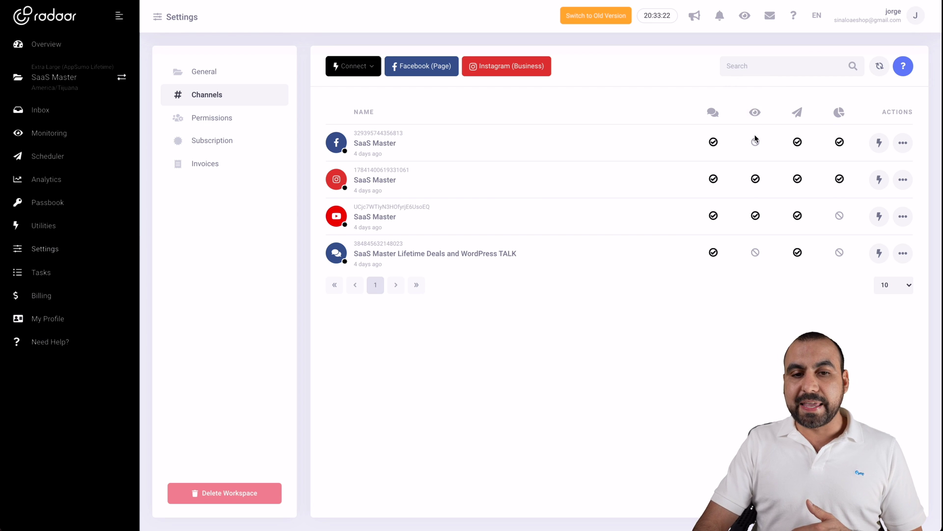
mouse_move(756, 143)
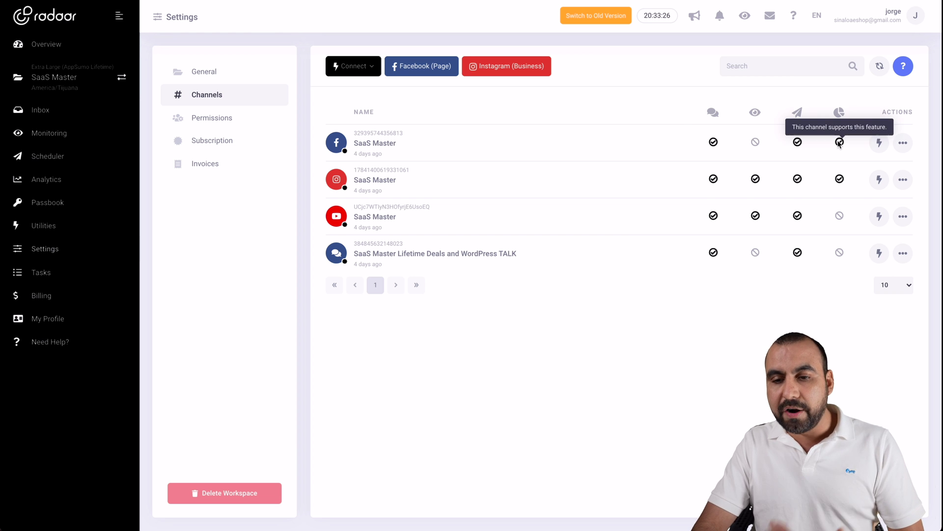
mouse_move(839, 217)
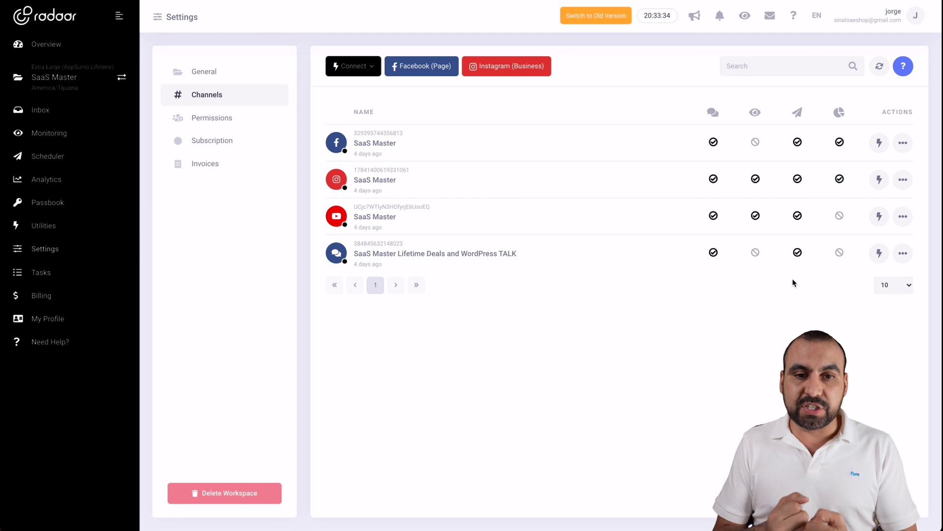
Step: Return to the Inbox listing SaaS Master posts, mentions and messages
left_click(53, 109)
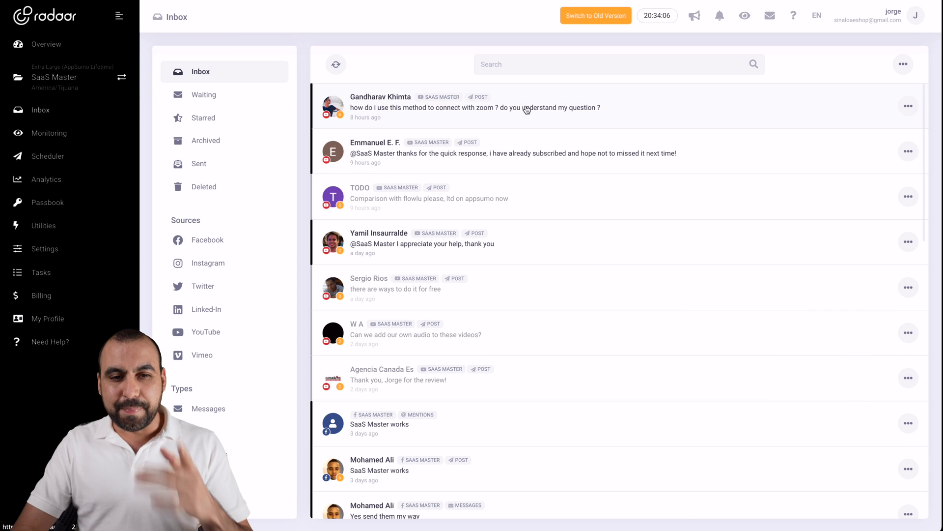
Step: Open the Zoom conversation's comment thread and scroll through the SaaS Master replies
left_click(574, 111)
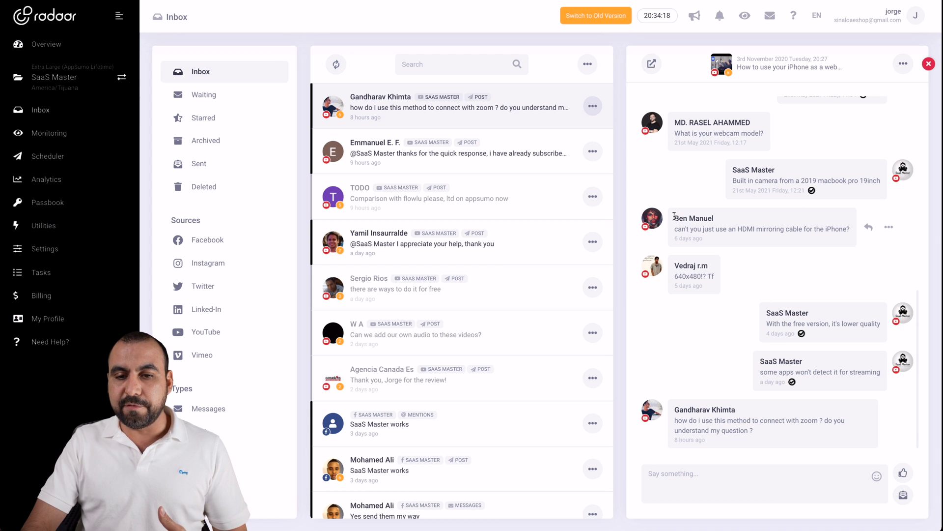
scroll(743, 205, "up", 3)
scroll(743, 206, "up", 8)
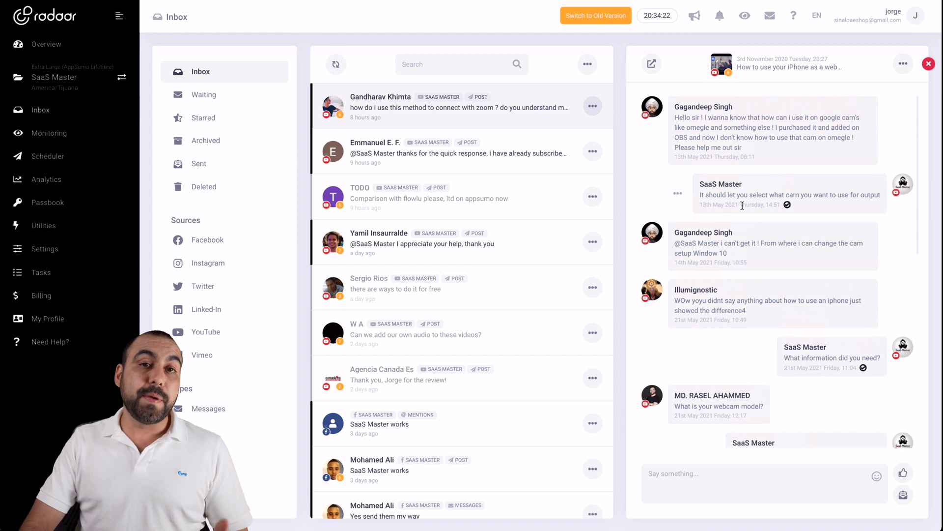
scroll(743, 205, "down", 8)
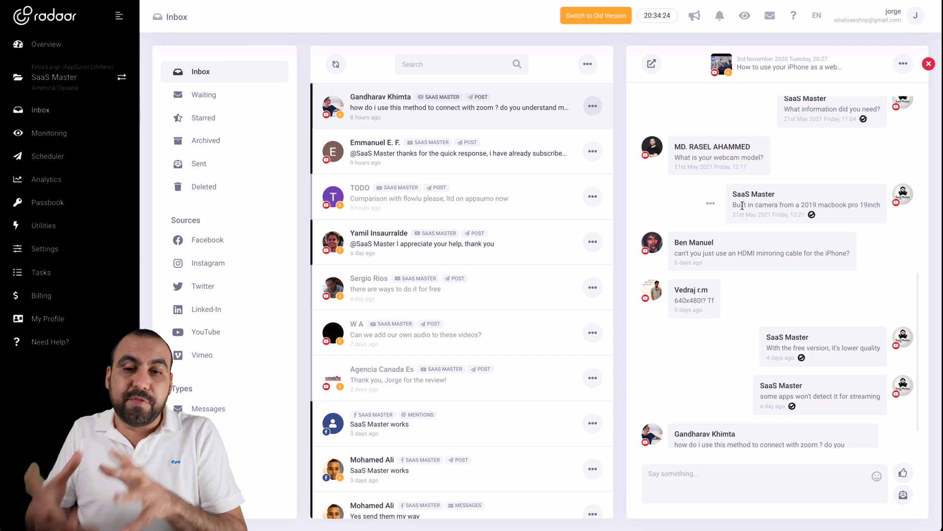
scroll(742, 206, "down", 1)
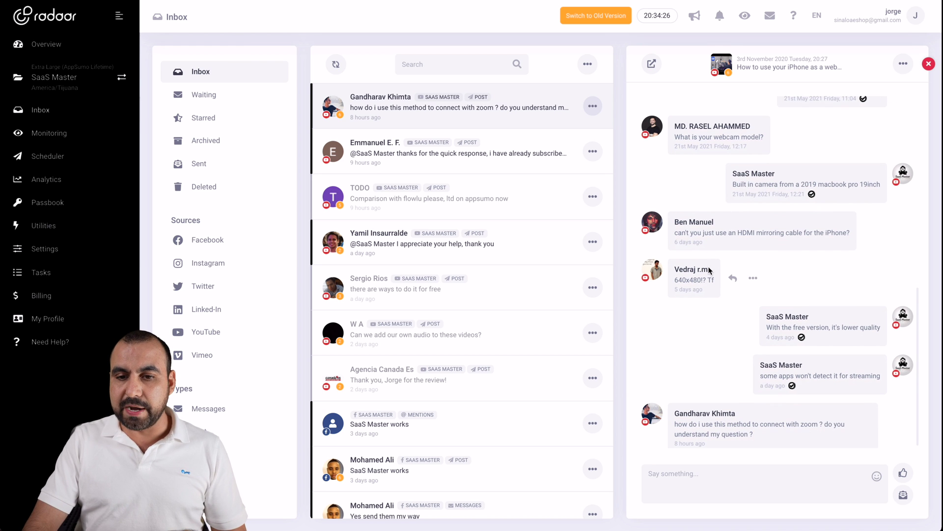
left_click_drag(674, 241, 716, 244)
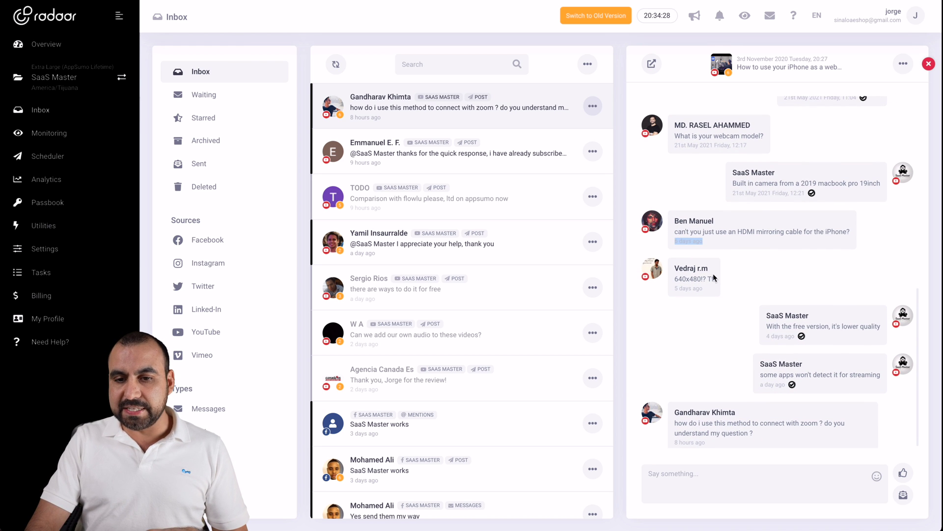
Step: Start a reply, try the emoji picker, and bring up Quick Replies showing the saved 'Thanks' reply
left_click(681, 441)
left_click(796, 478)
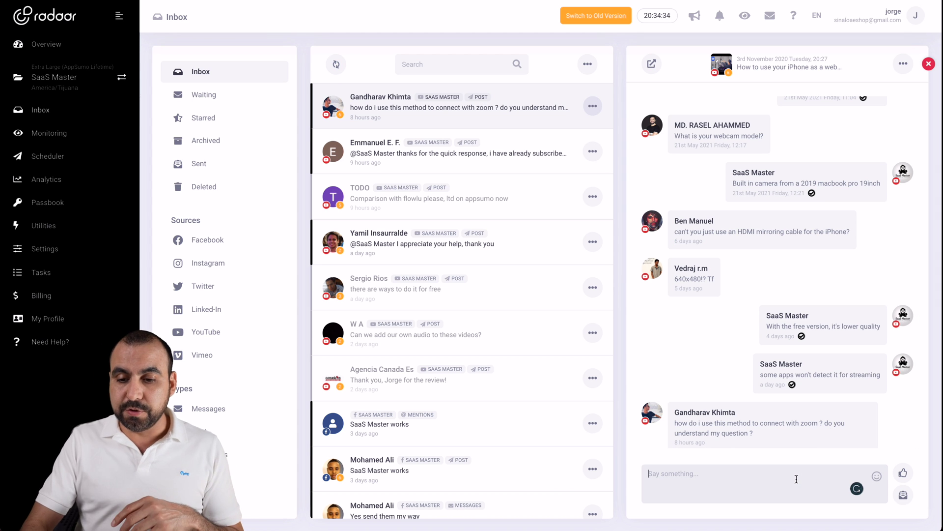
left_click(877, 477)
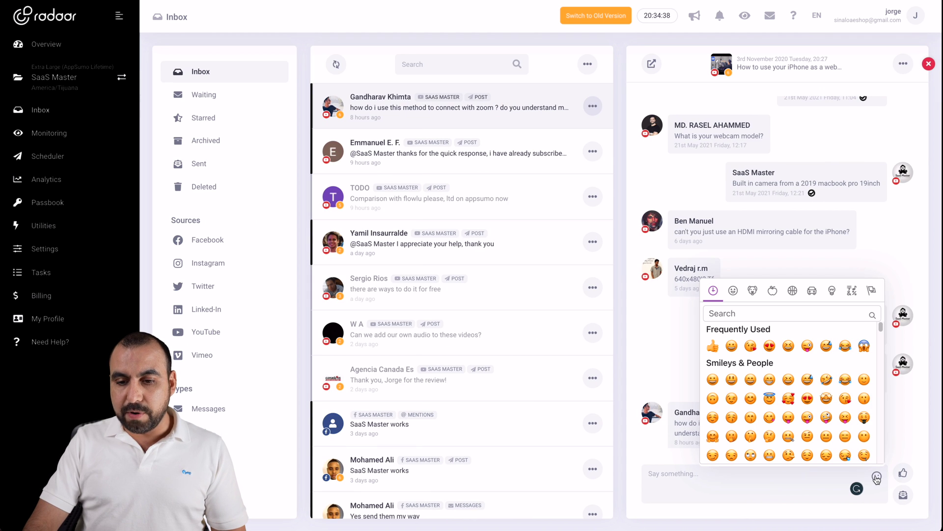
left_click(912, 496)
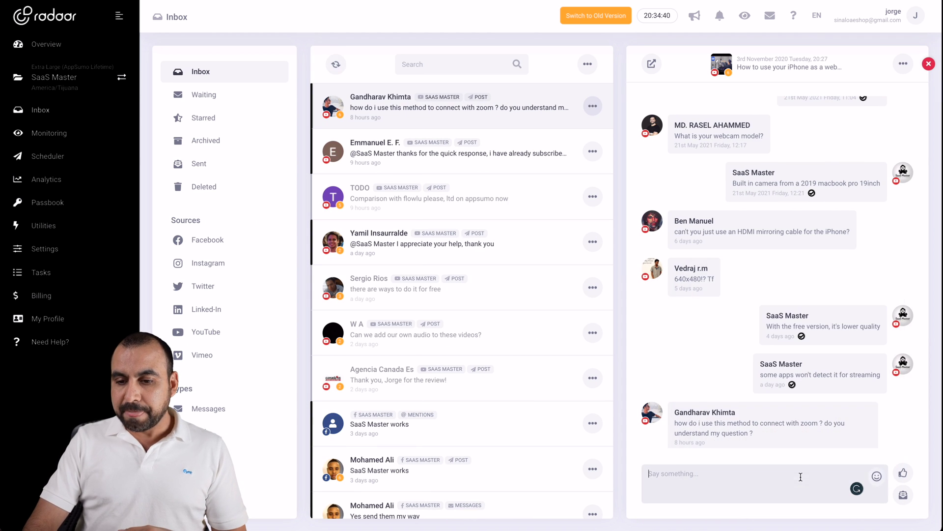
left_click(903, 498)
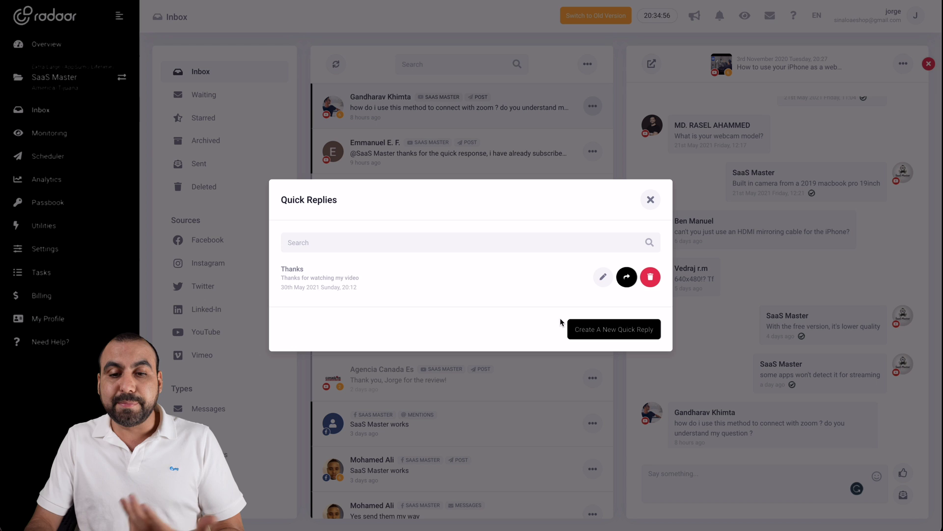
Step: Begin a quick reply named 'thank you subscribe', then discard it and close Quick Replies
left_click(604, 328)
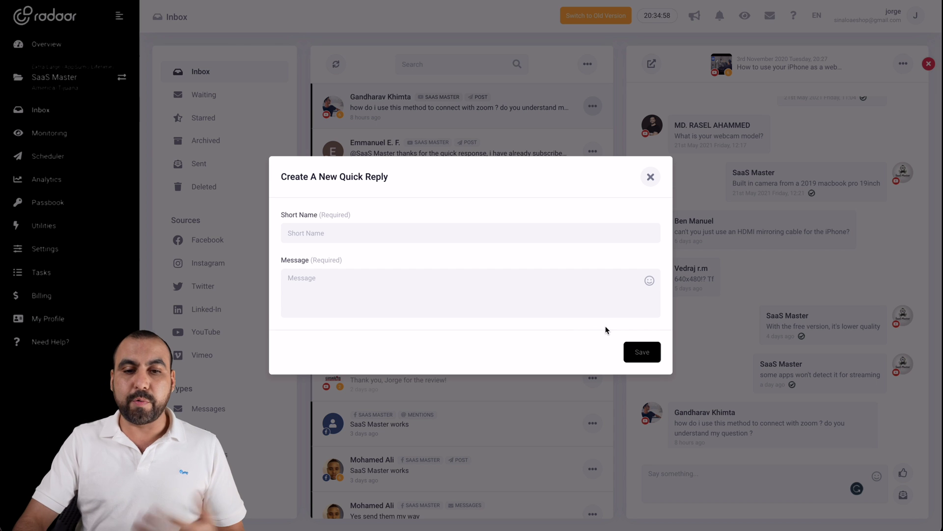
left_click(437, 233)
type("thank y")
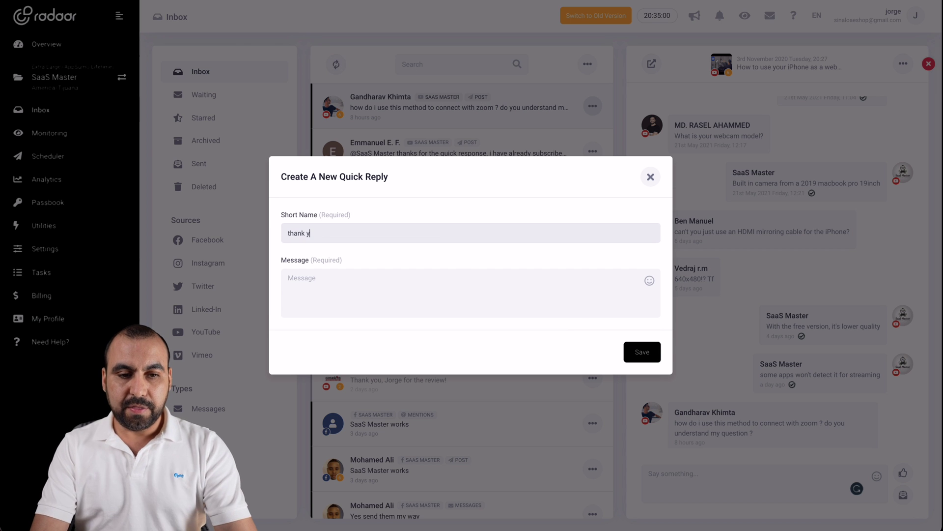
type("ou subscr")
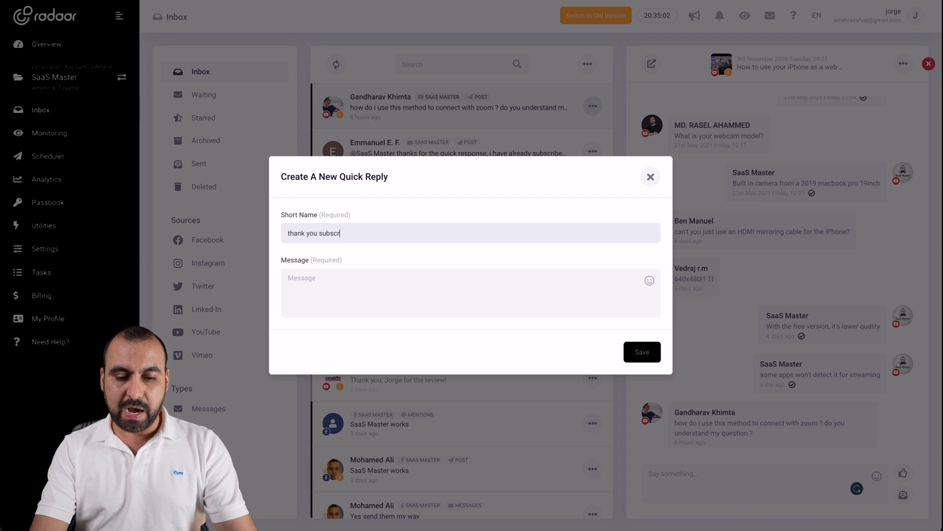
type("ibe")
left_click(424, 290)
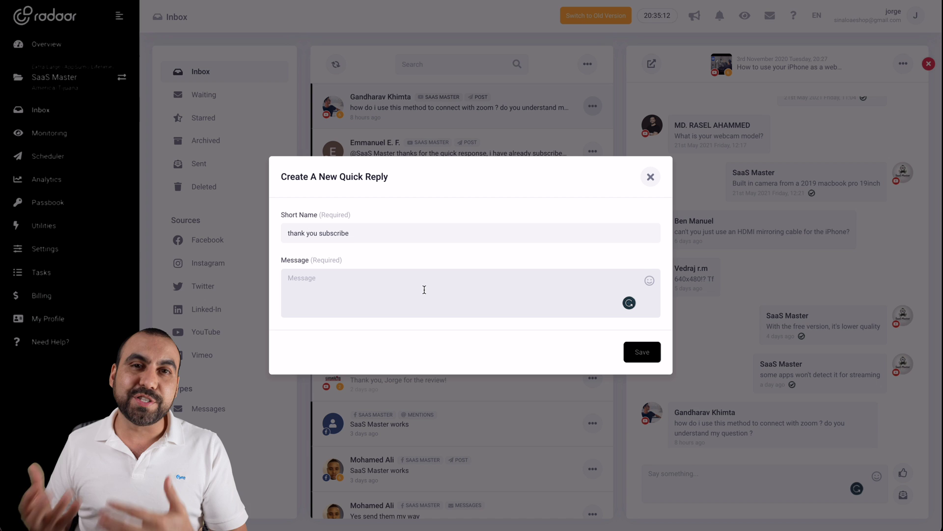
left_click(653, 178)
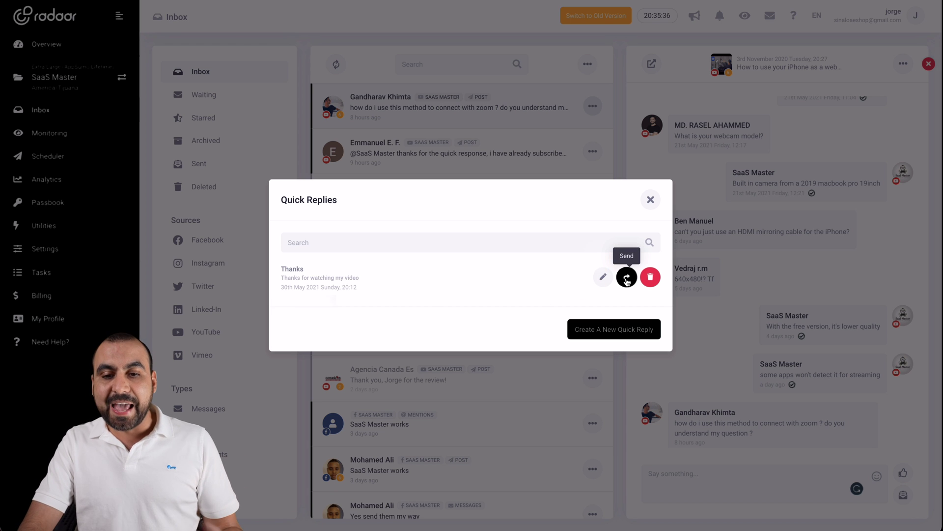
left_click(652, 202)
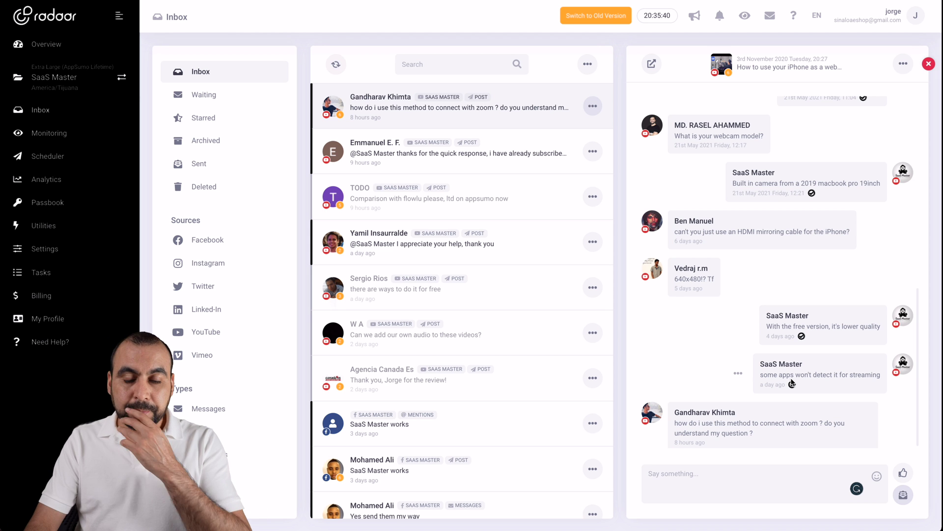
Step: Close the chat panel and show the first inbox item's actions menu
left_click(929, 65)
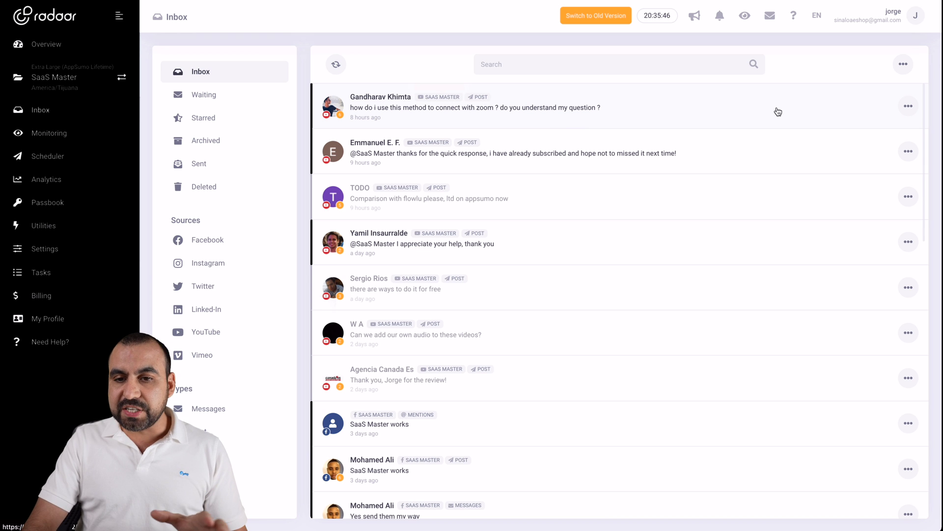
left_click(908, 107)
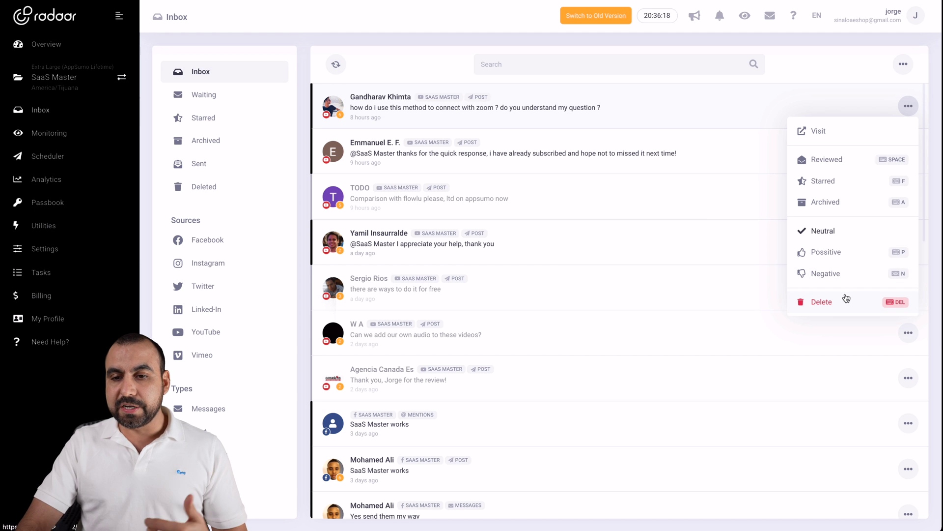
Step: Open and close the first conversation's thread twice
left_click(706, 105)
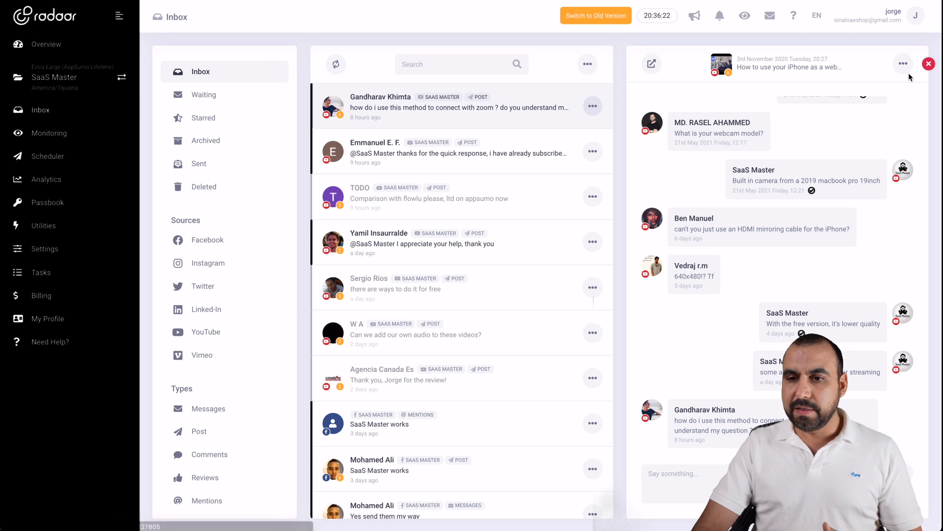
left_click(929, 63)
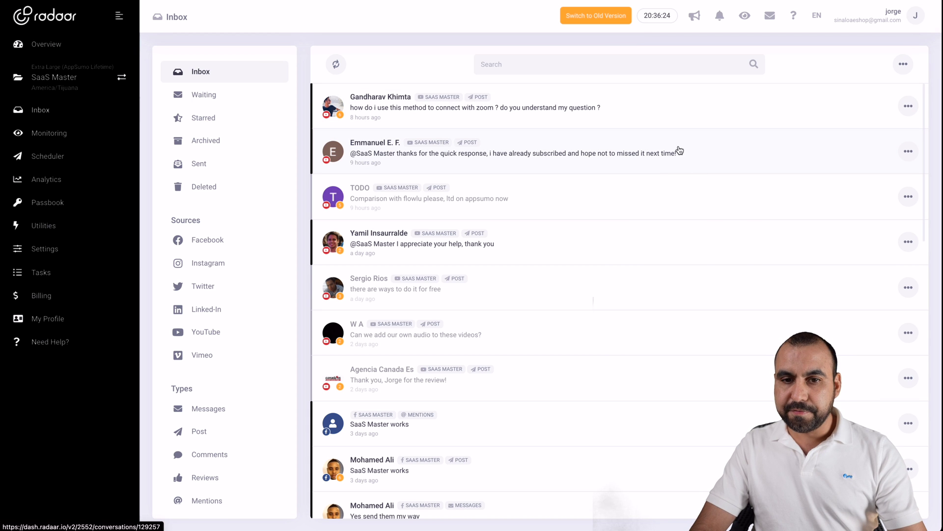
left_click(671, 115)
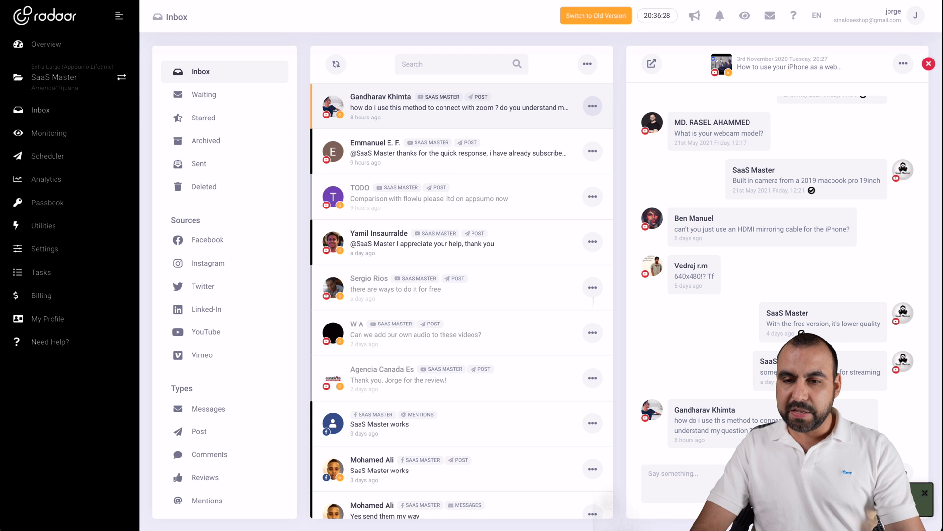
left_click(928, 64)
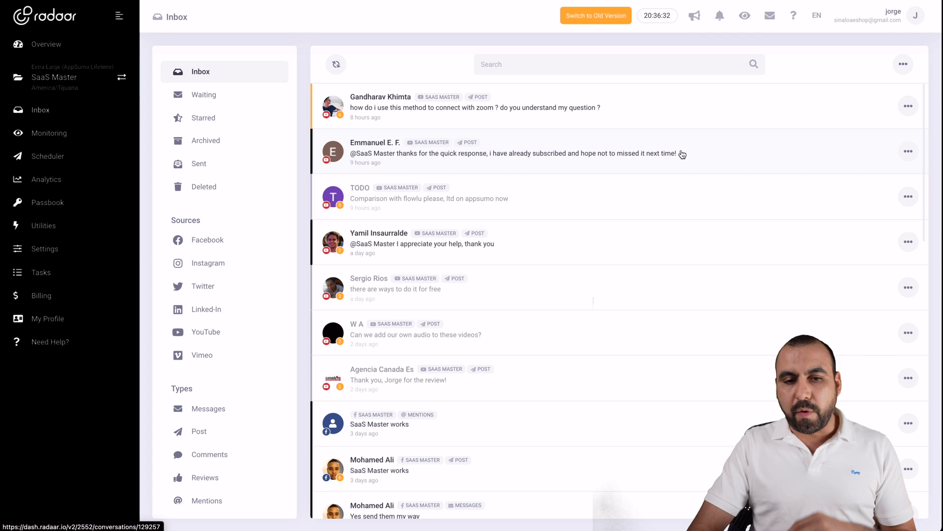
Step: Open the 'SaaS Master works' conversation, then show only Facebook conversations
scroll(629, 280, "down", 2)
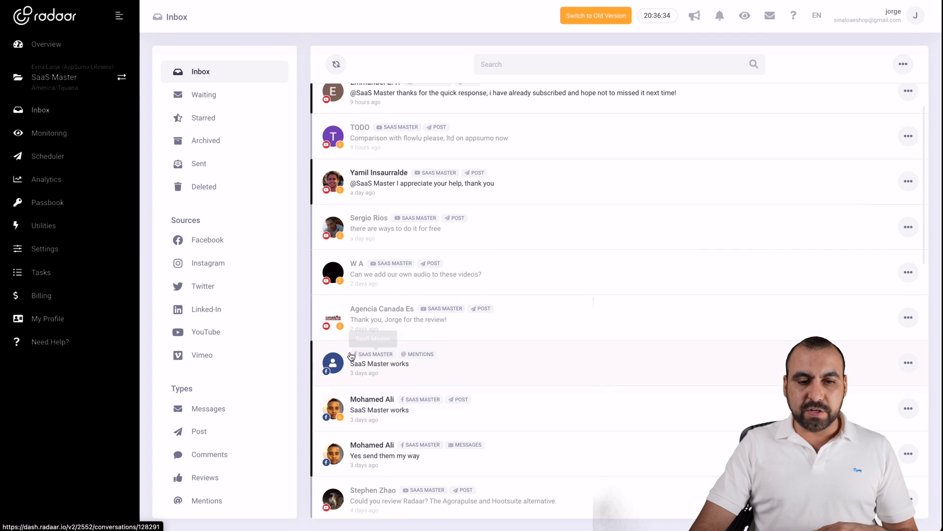
left_click(492, 377)
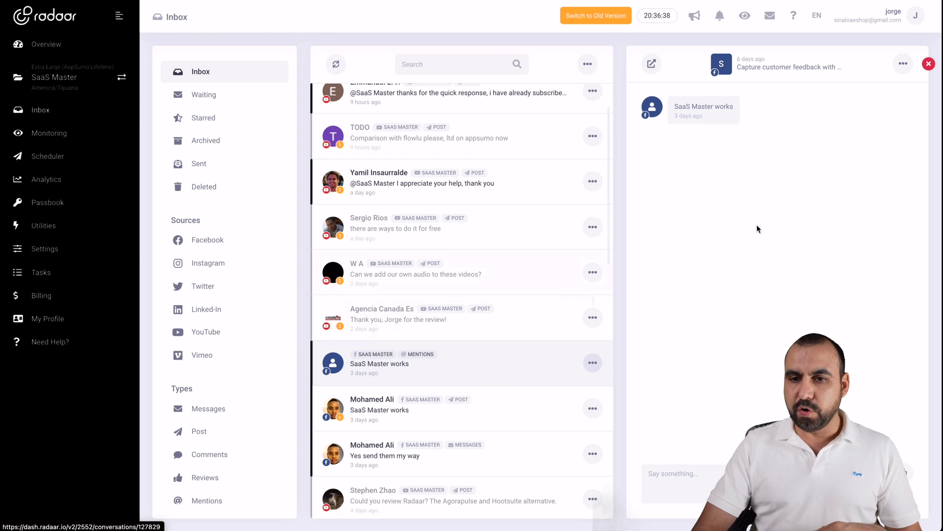
mouse_move(691, 109)
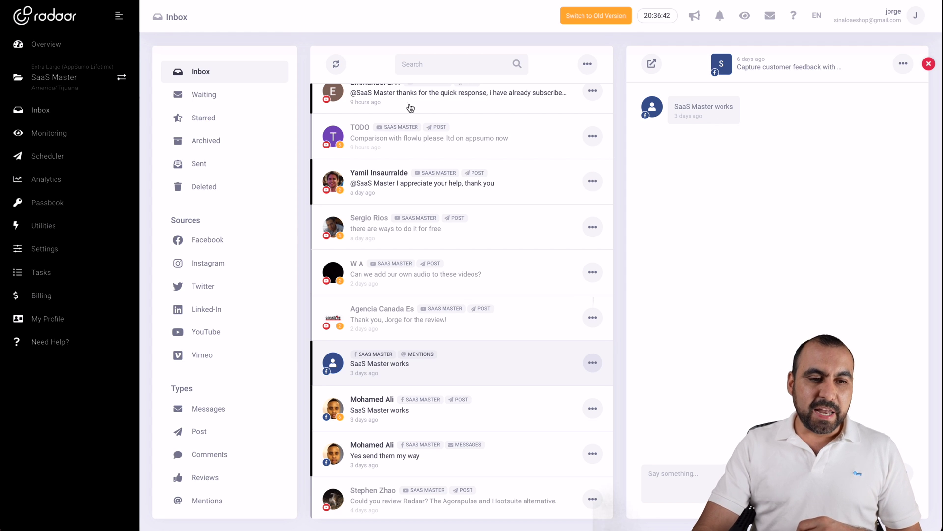
left_click(220, 241)
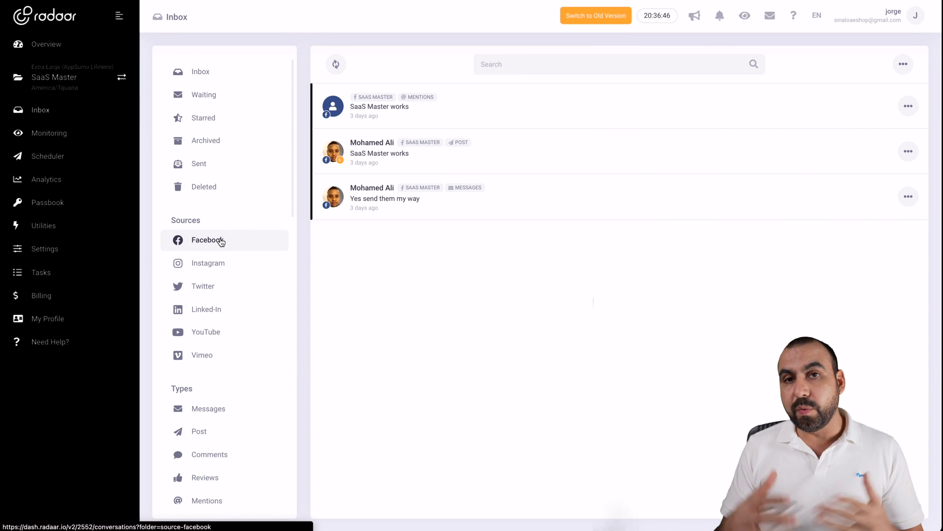
Step: Check the empty Instagram source, then filter the inbox to YouTube comments
left_click(204, 272)
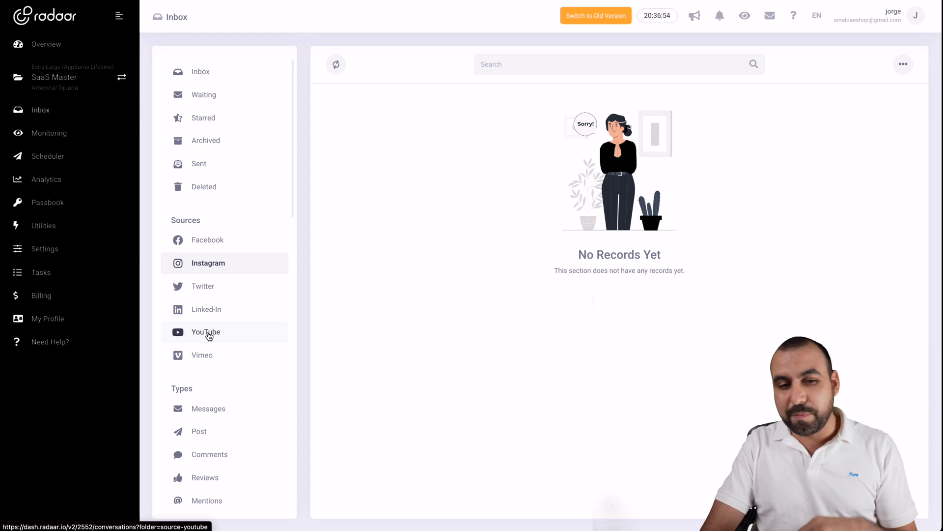
left_click(226, 336)
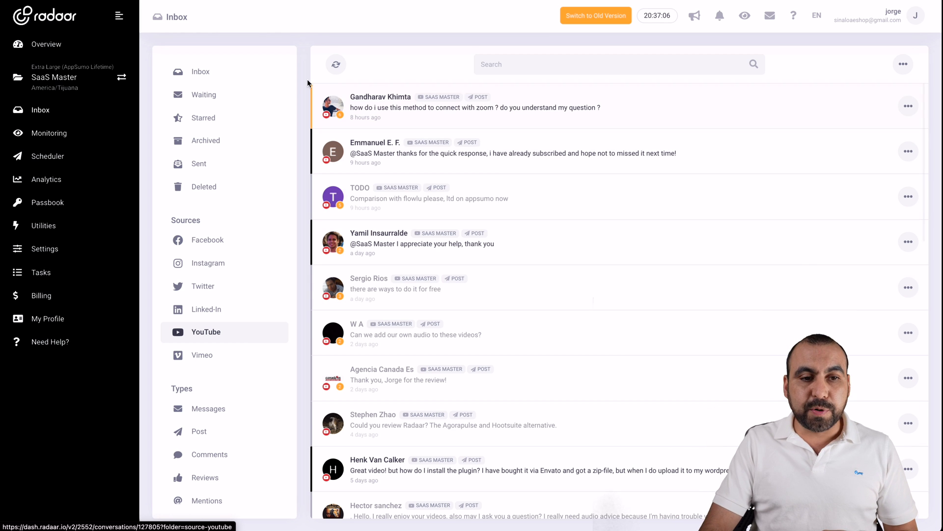
Step: Show all sources, search conversations for 'thank you', and bring up the extra inbox options
left_click(217, 75)
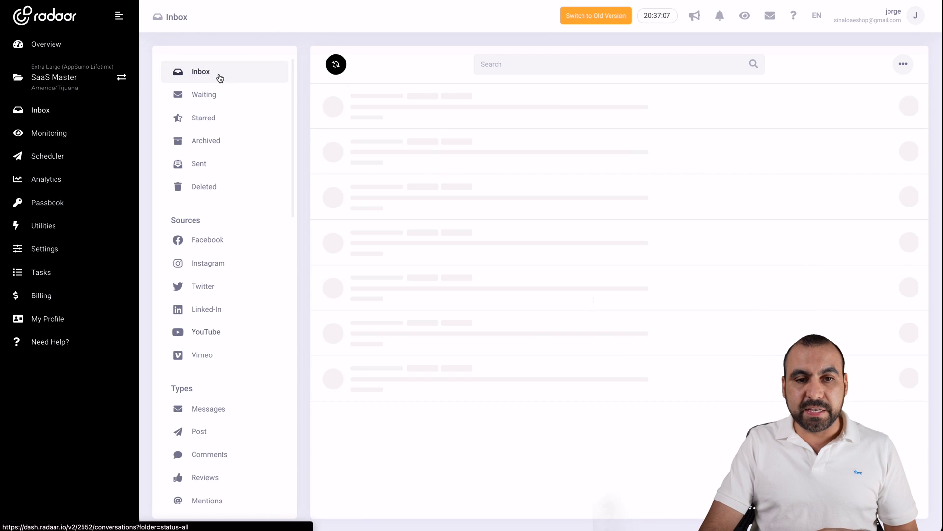
left_click(541, 69)
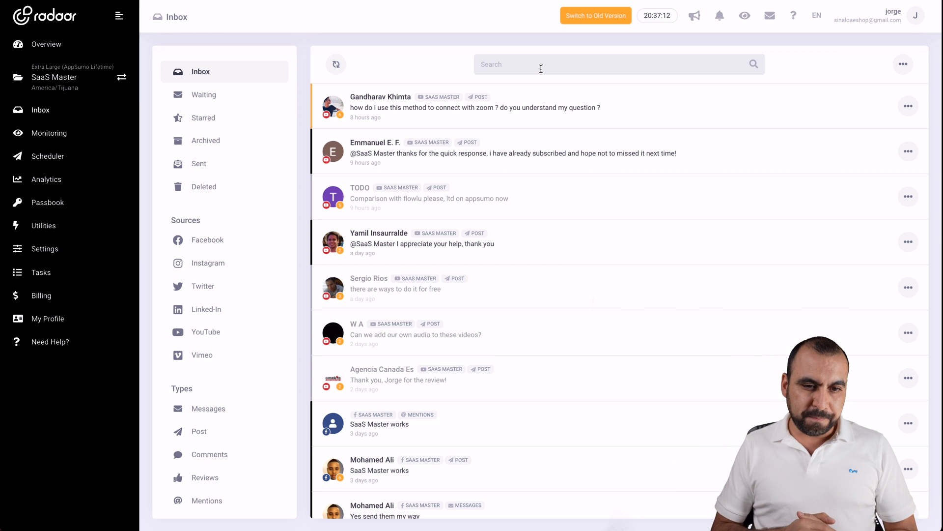
type("thank y")
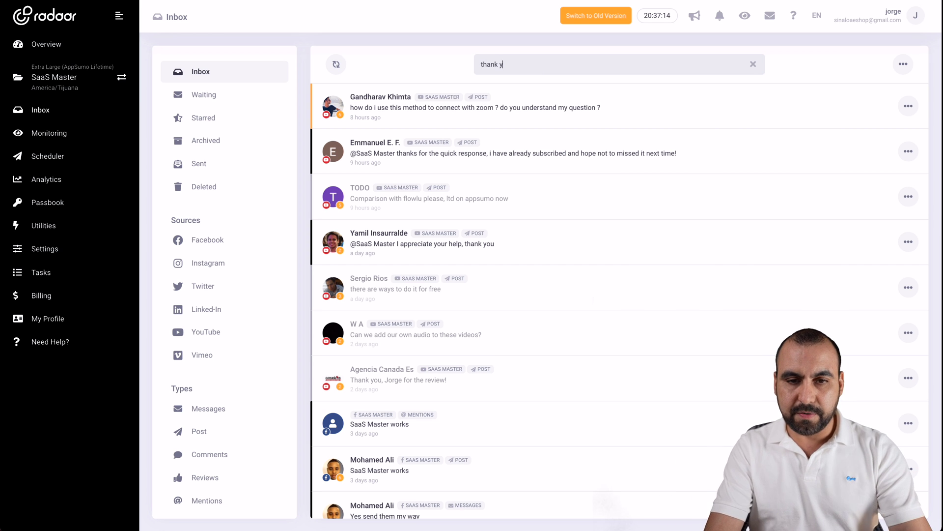
type("ou")
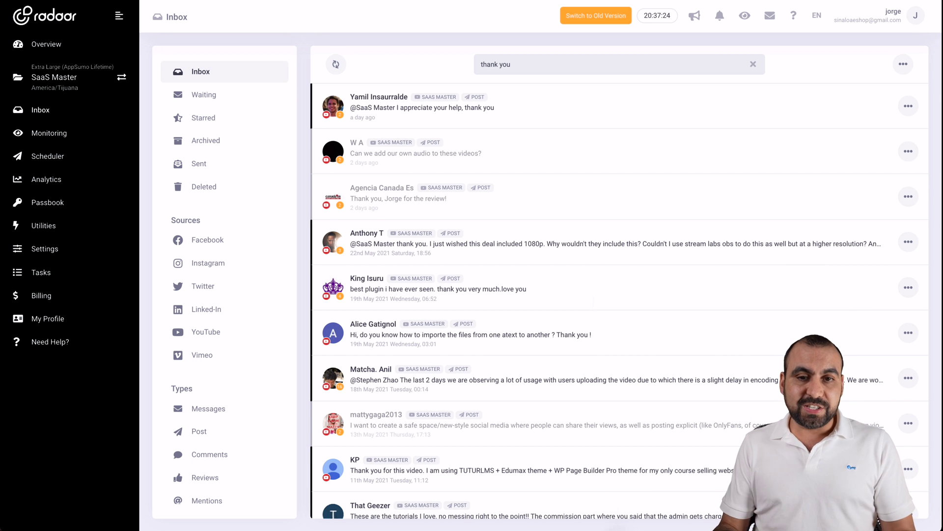
left_click(904, 65)
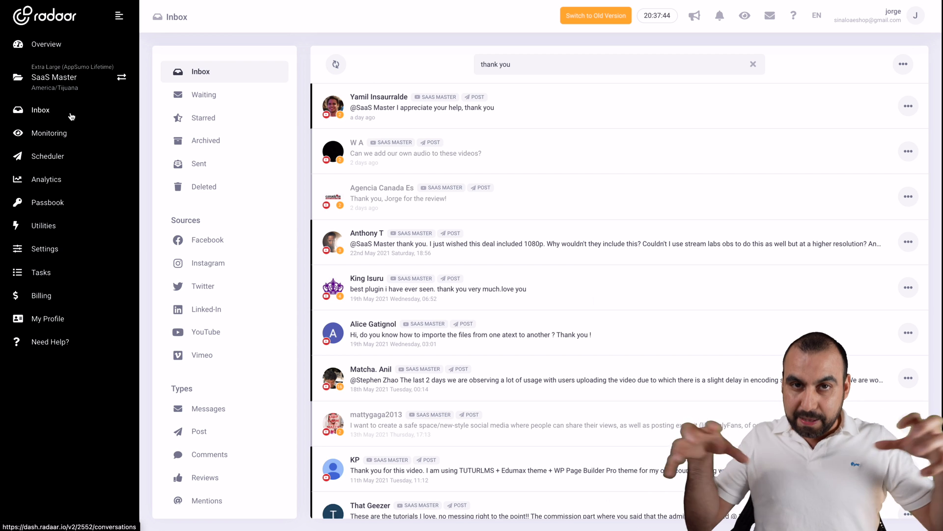
Step: In Monitoring, view the 'saas master' query, then scroll the 'saas' query's Instagram posts
left_click(44, 133)
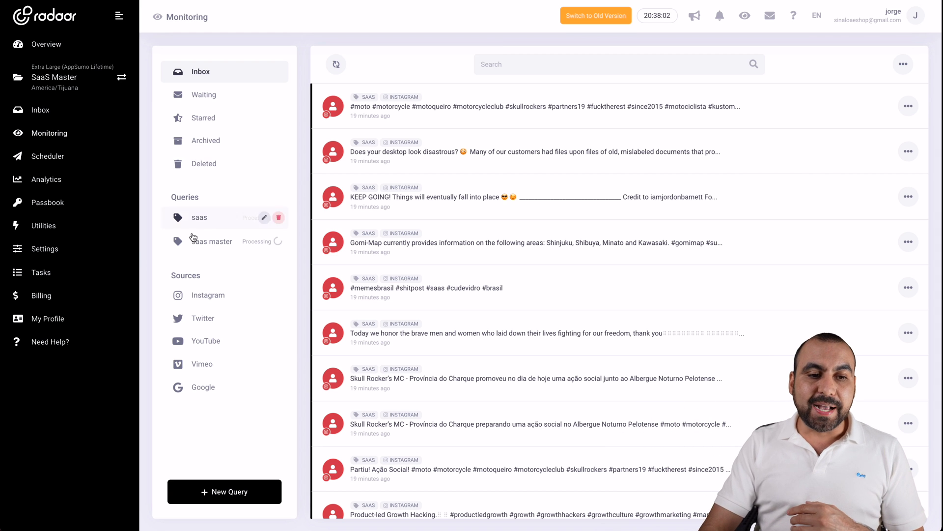
left_click(209, 242)
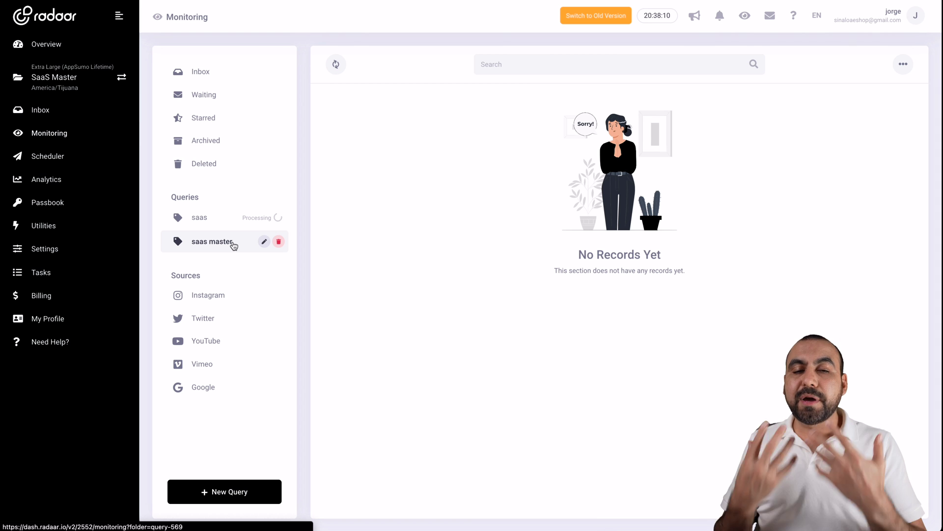
left_click(214, 223)
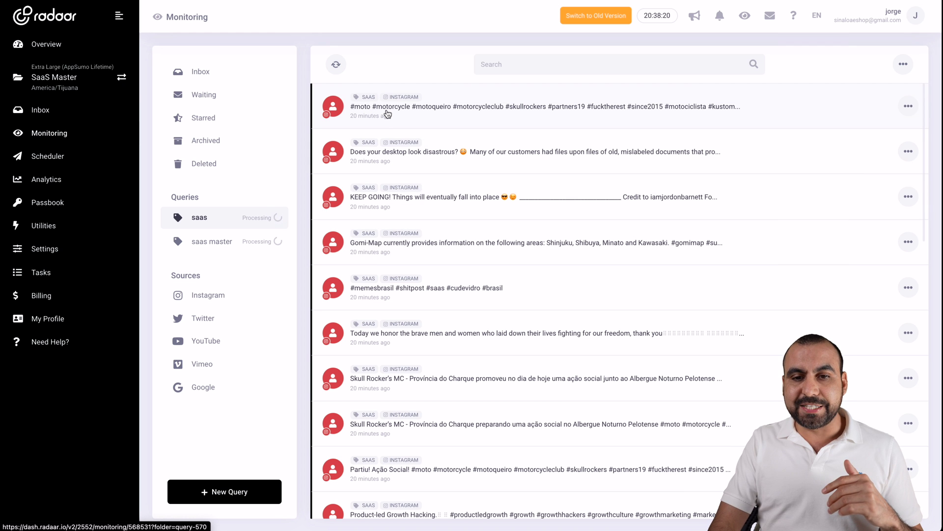
scroll(525, 243, "down", 3)
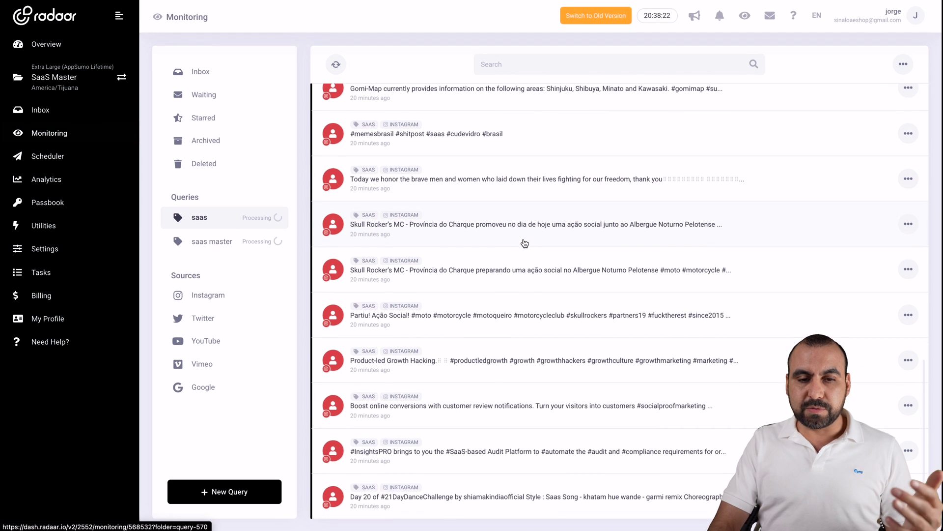
scroll(525, 244, "up", 3)
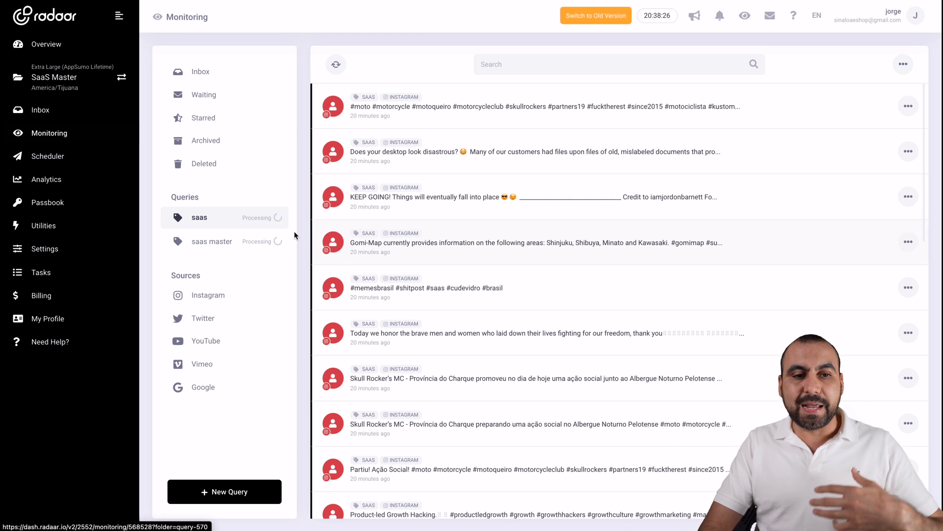
left_click(229, 490)
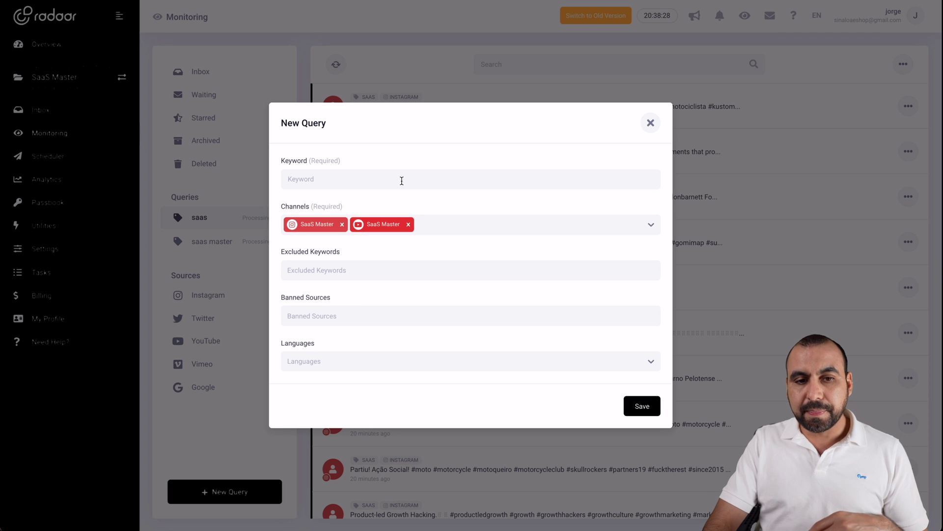
left_click(350, 183)
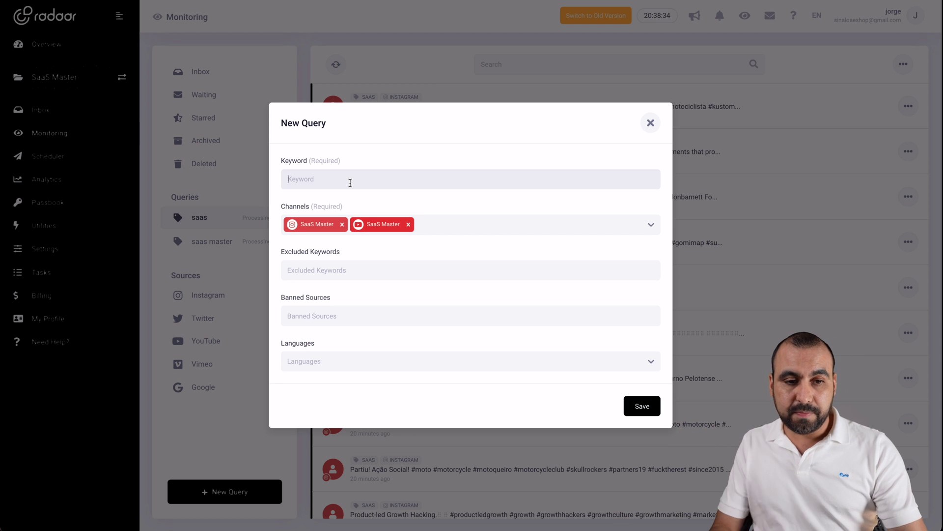
type("radaar")
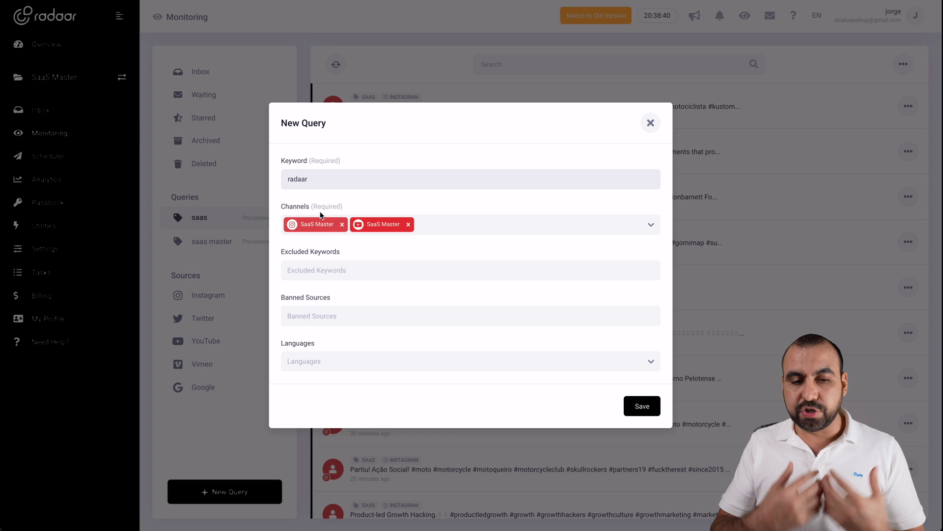
left_click(315, 268)
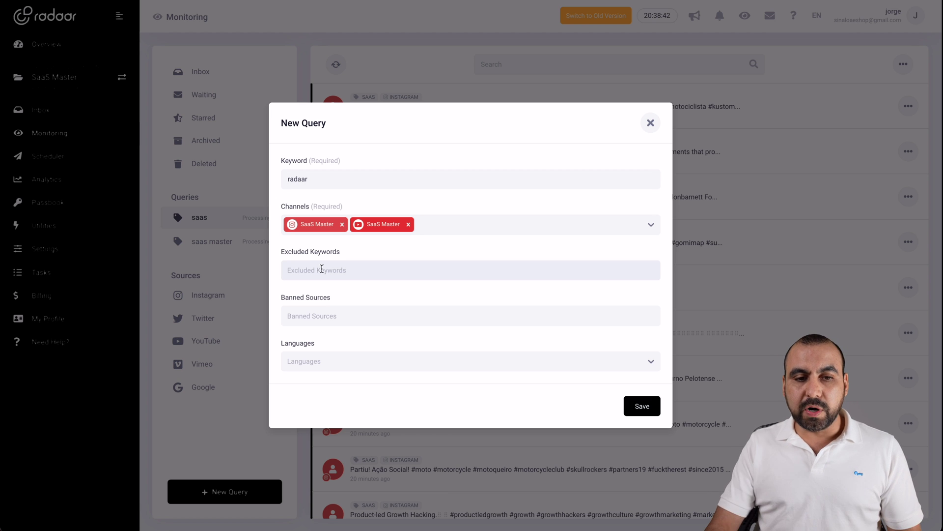
type("radas")
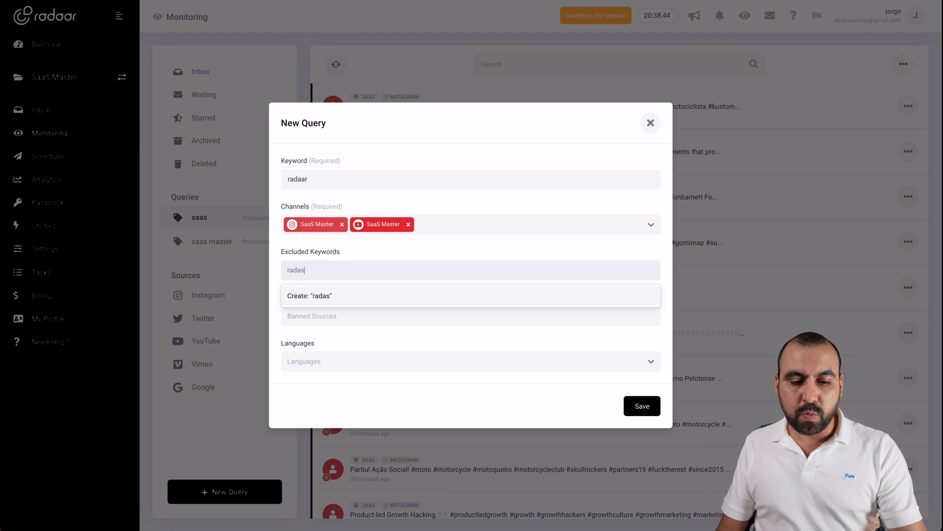
left_click(470, 251)
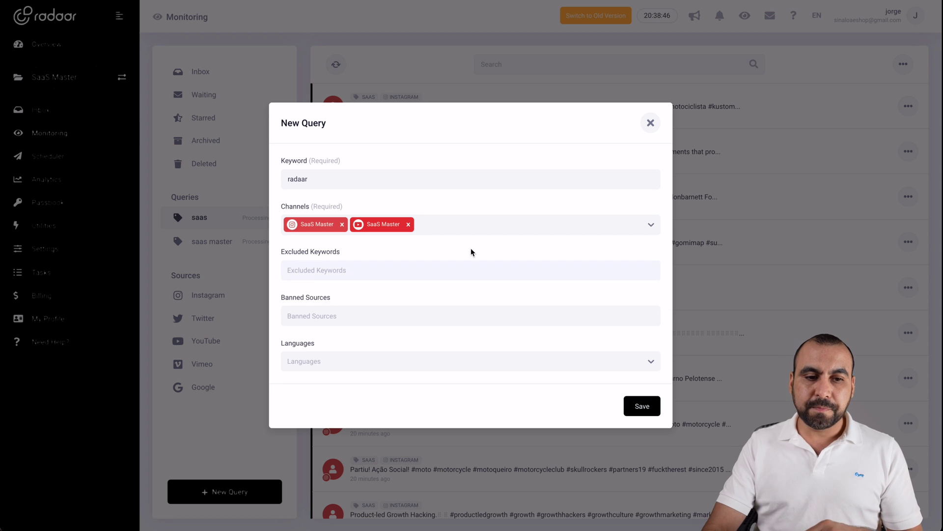
left_click(337, 315)
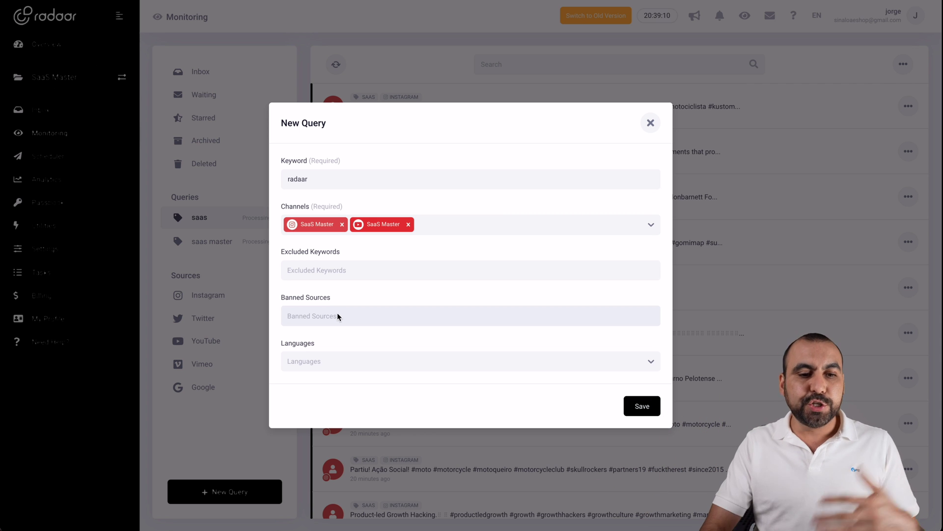
left_click(353, 359)
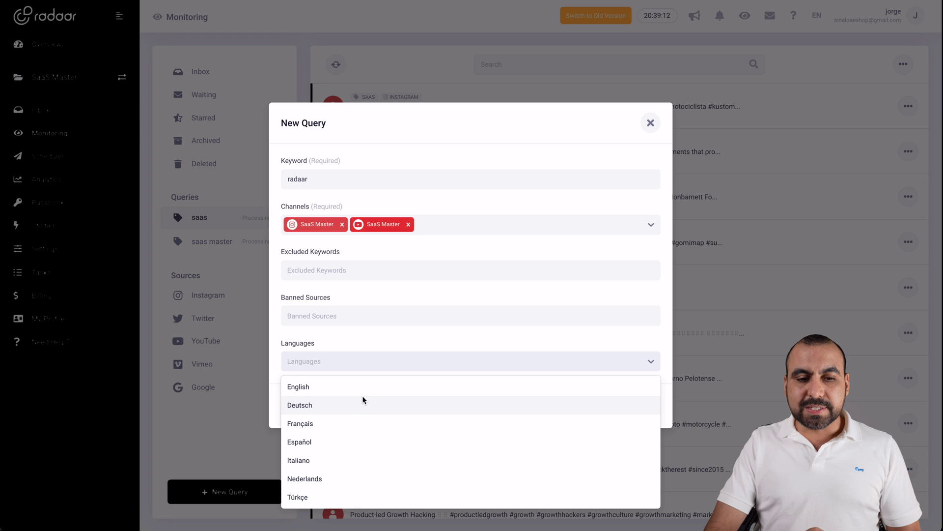
left_click(352, 386)
left_click(344, 369)
left_click(342, 406)
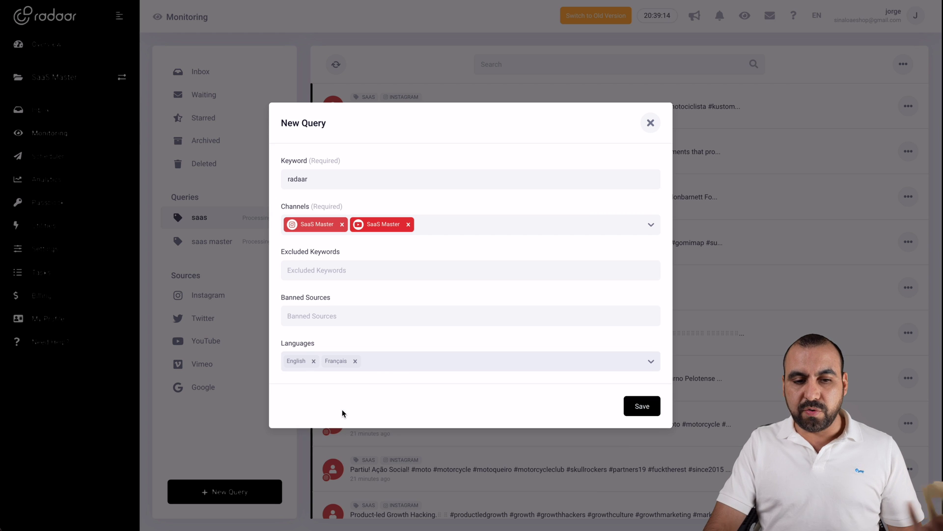
left_click(391, 364)
left_click(376, 418)
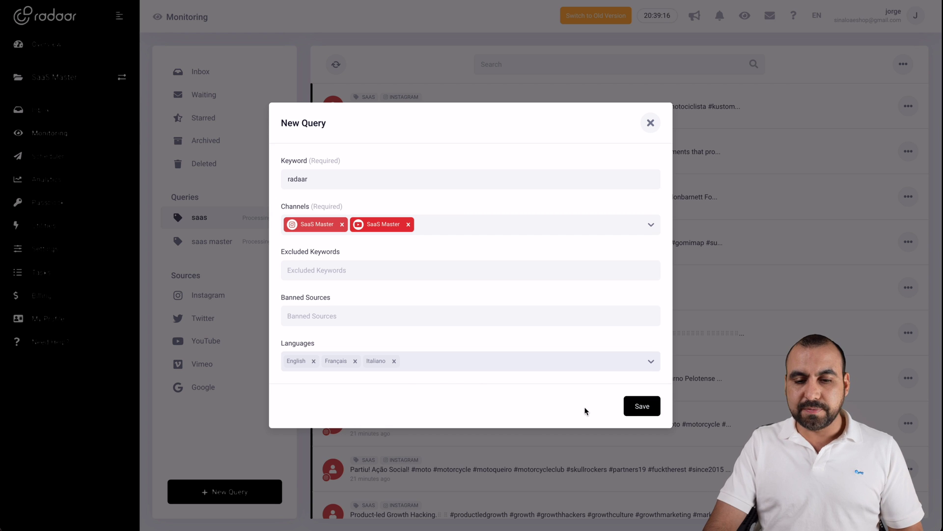
left_click(650, 123)
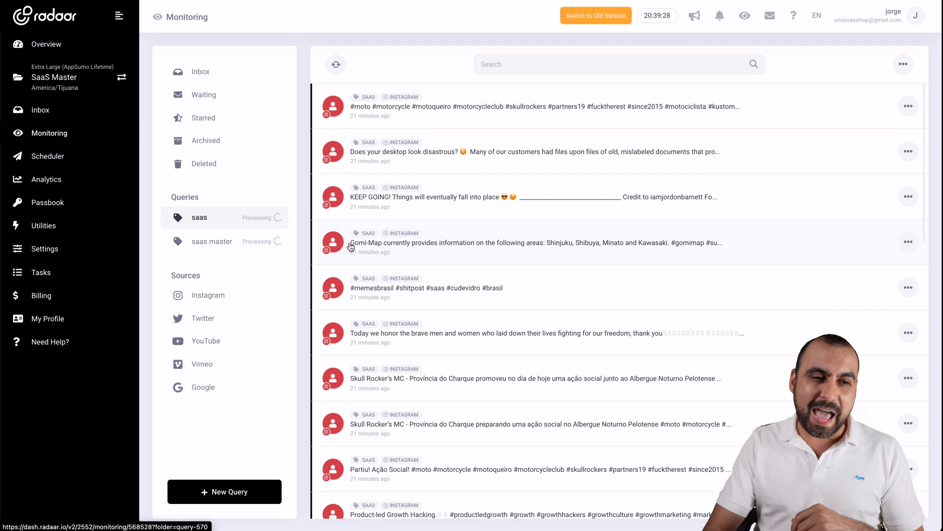
Step: From the Scheduler calendar, create a new post dated 2021/05/12 at 20:39
left_click(93, 157)
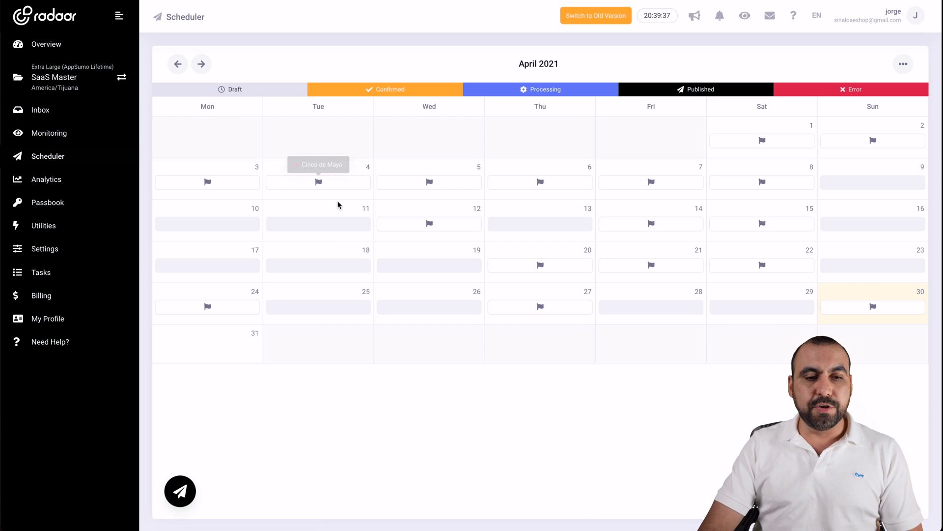
left_click(323, 215)
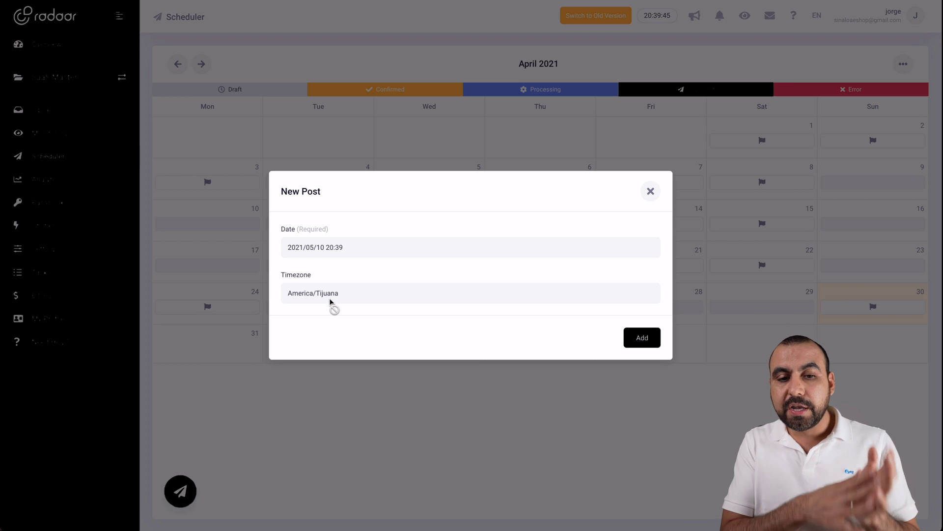
left_click(313, 239)
left_click(356, 344)
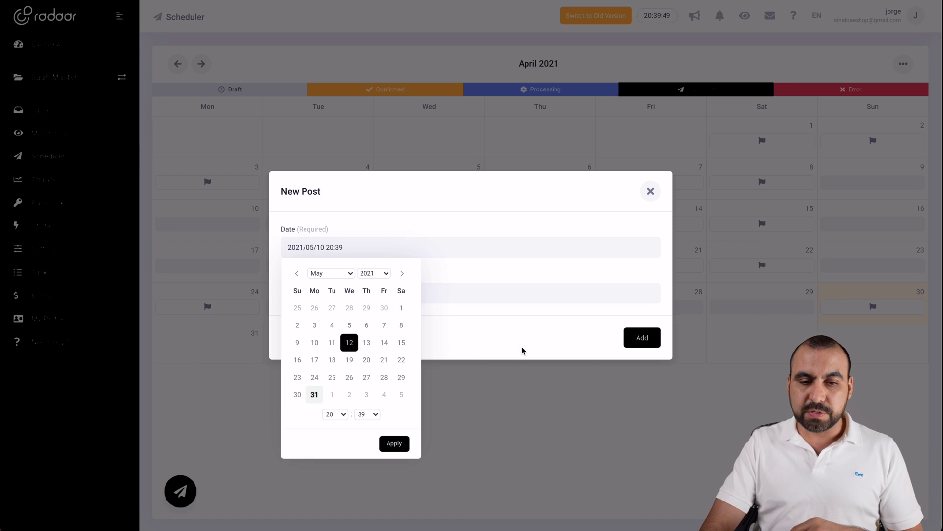
left_click(396, 444)
left_click(639, 339)
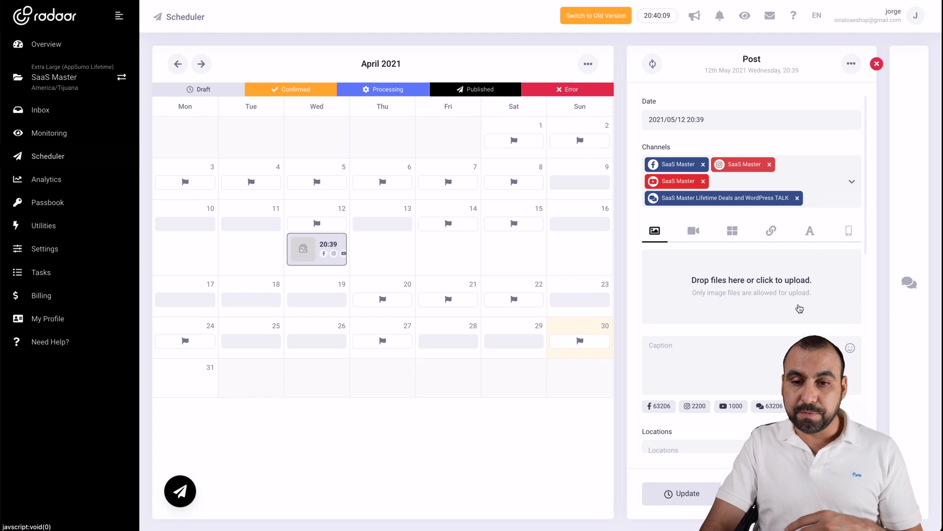
Step: Scroll through the post's options and show its Comments panel, which has no records yet
scroll(767, 186, "down", 2)
scroll(696, 314, "down", 1)
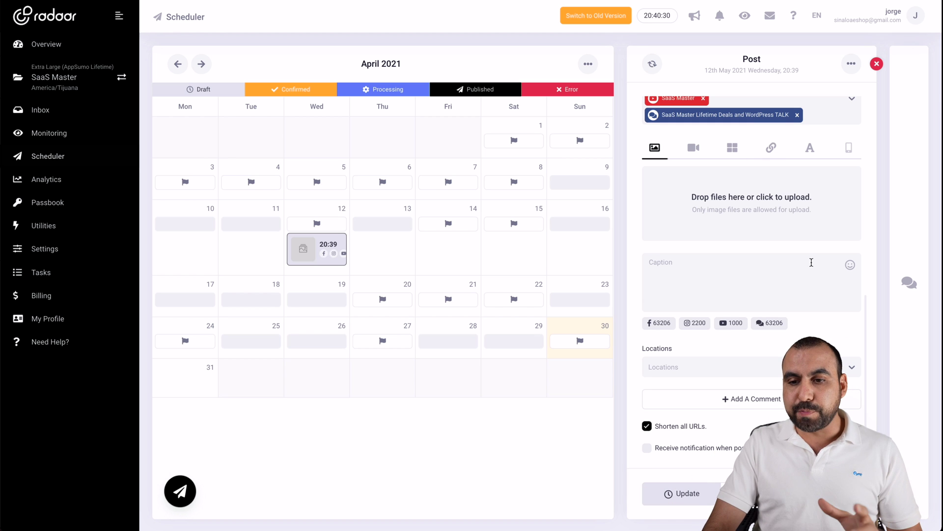
left_click(906, 284)
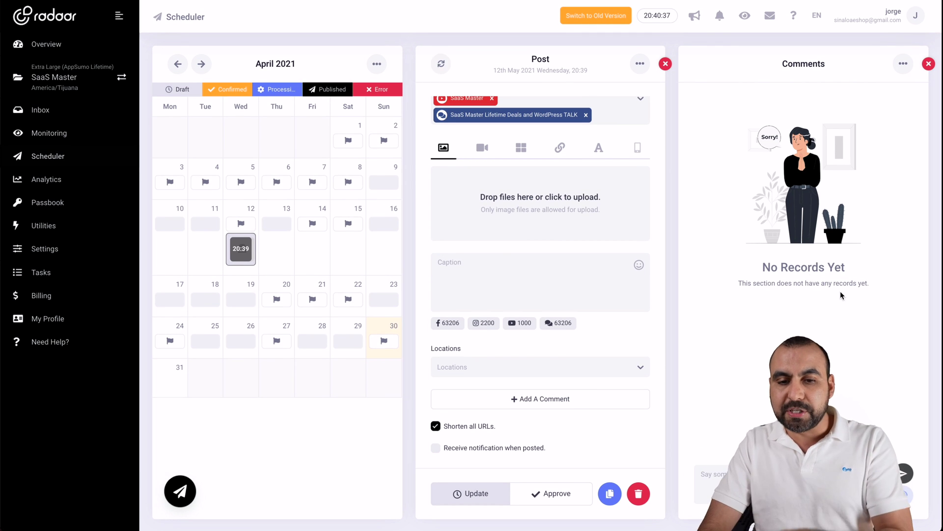
Step: Close the post editor and comments, then check the holiday names on the calendar flags
left_click(665, 64)
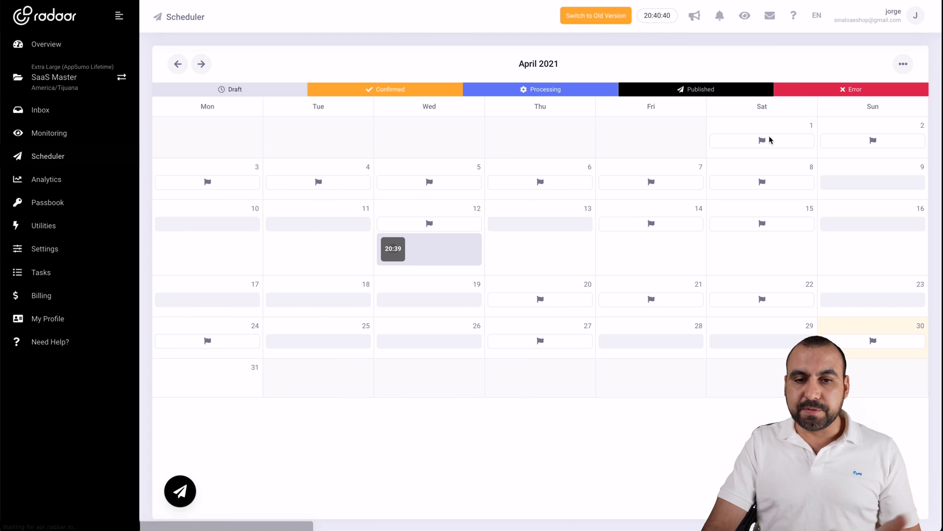
mouse_move(540, 186)
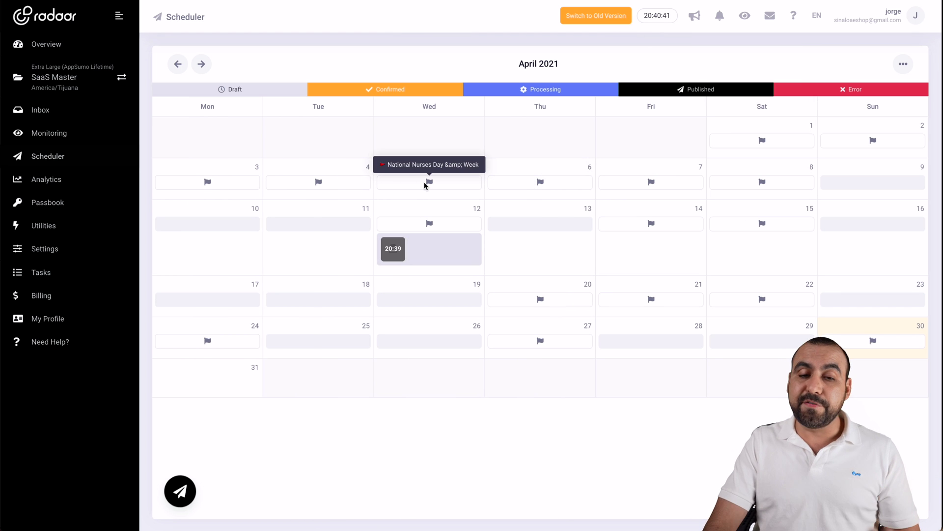
mouse_move(425, 225)
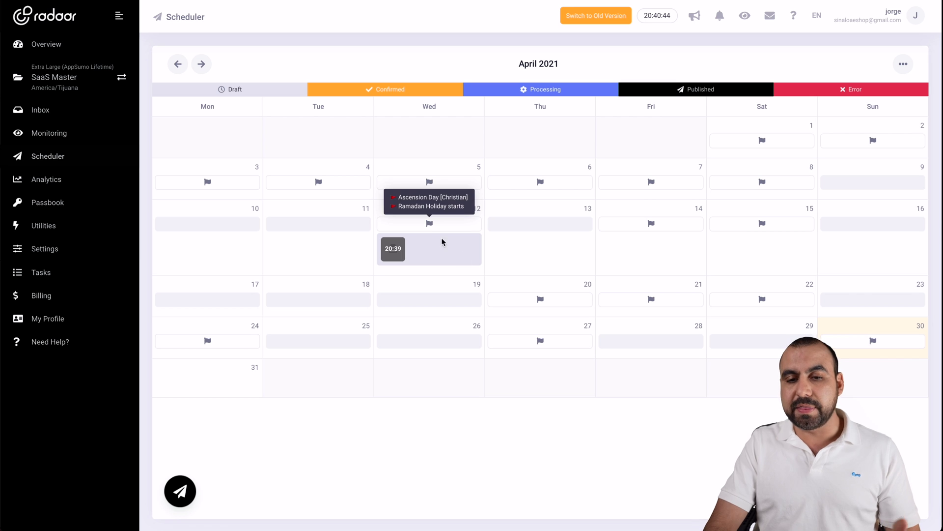
mouse_move(530, 297)
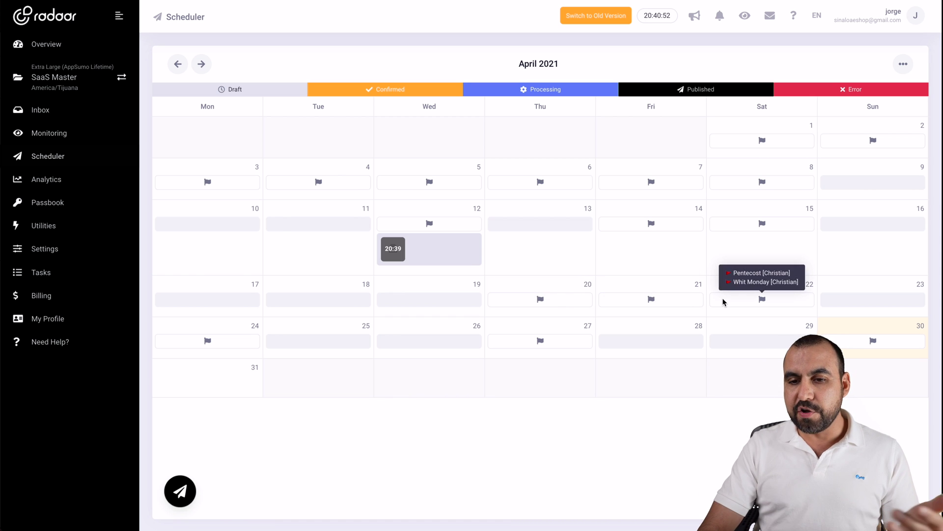
mouse_move(612, 232)
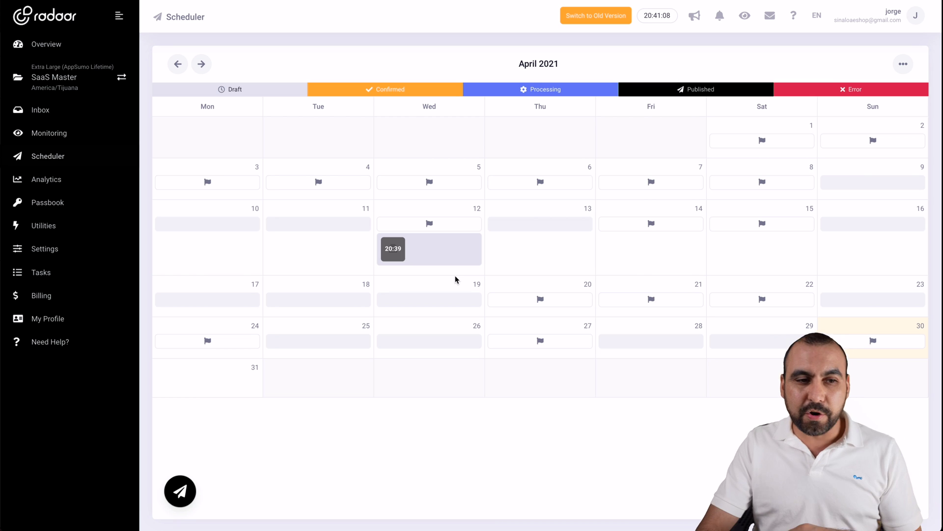
Step: On the Analytics board, preview the Facebook widgets: Views, Engagements, Impressions (Posts), Demographics (Age, Language)
left_click(99, 180)
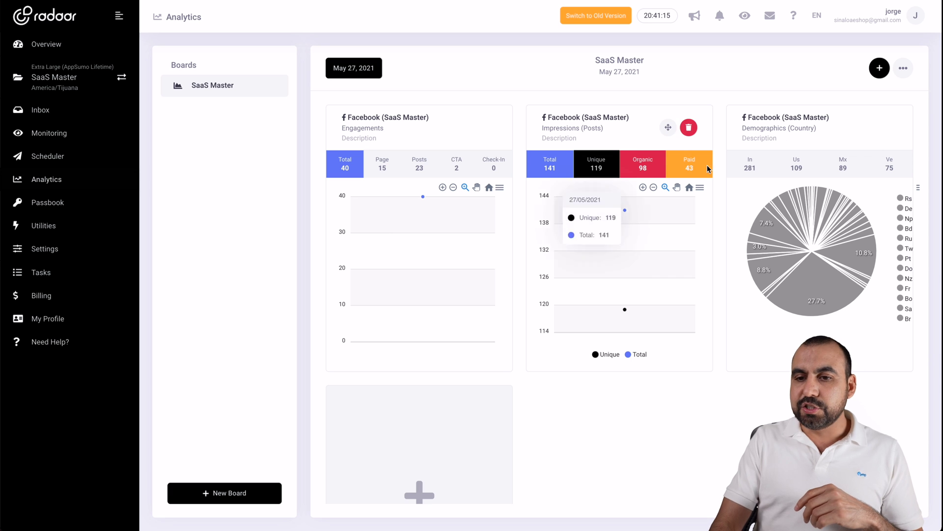
left_click(879, 70)
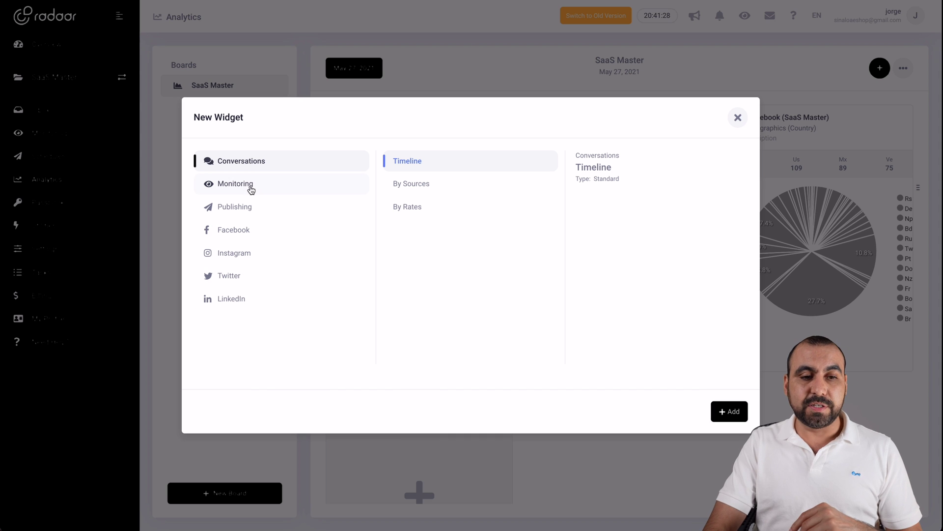
left_click(246, 231)
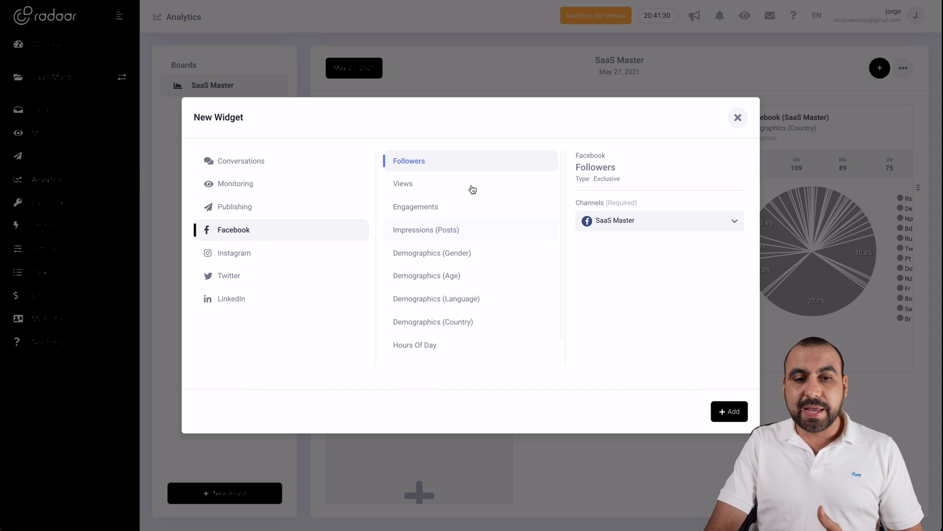
left_click(439, 186)
left_click(444, 211)
left_click(446, 235)
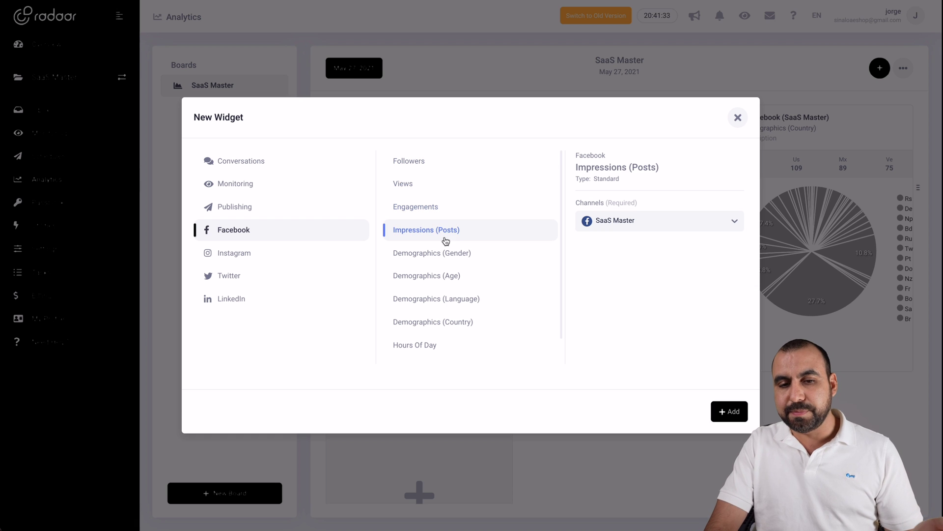
left_click(451, 274)
left_click(452, 305)
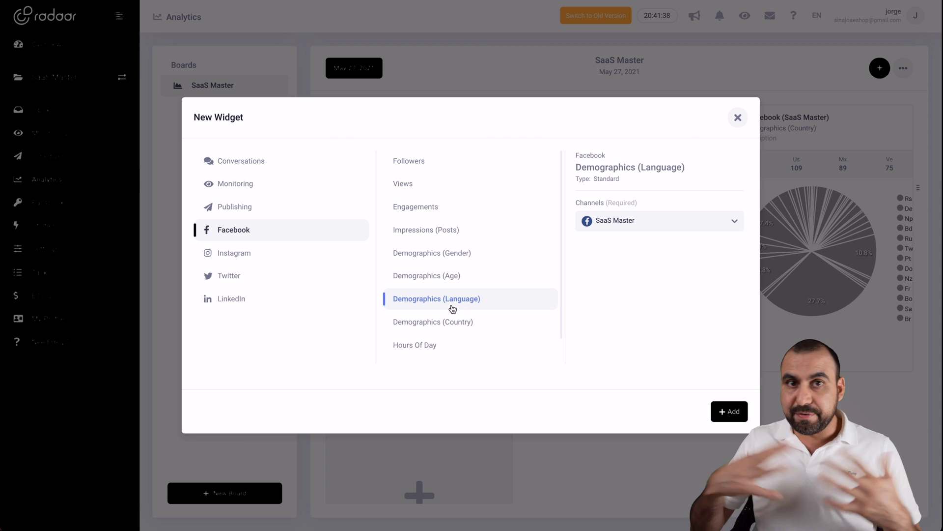
Step: Browse the Instagram, Twitter, LinkedIn, Monitoring and Conversations widgets, then close without adding any
left_click(212, 253)
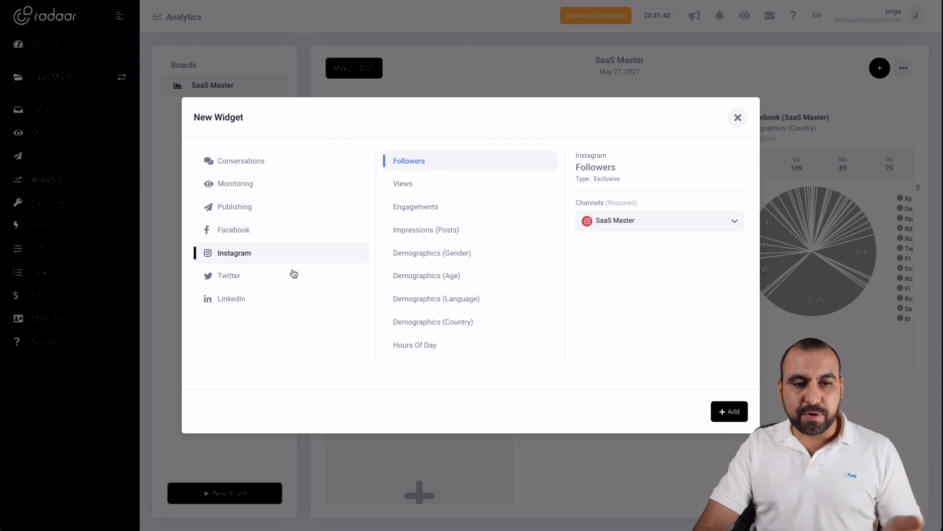
left_click(276, 275)
left_click(282, 297)
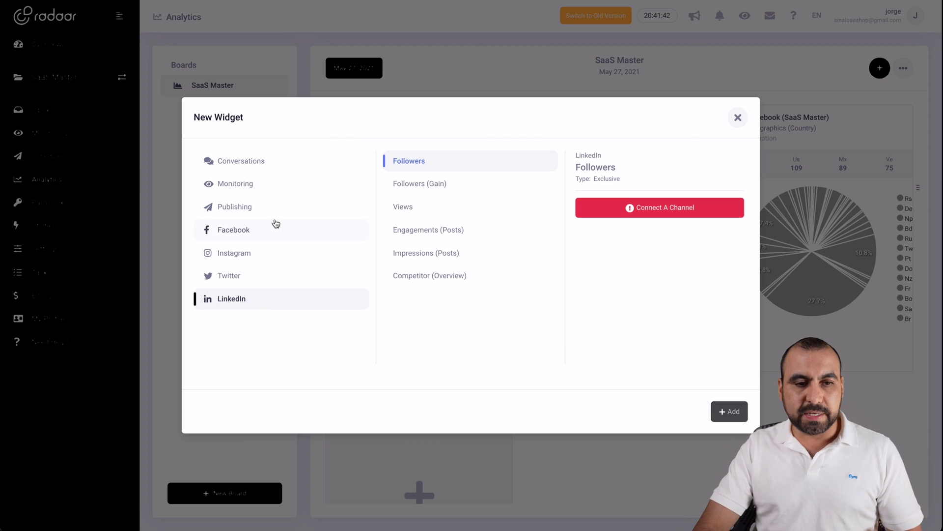
left_click(272, 183)
left_click(279, 163)
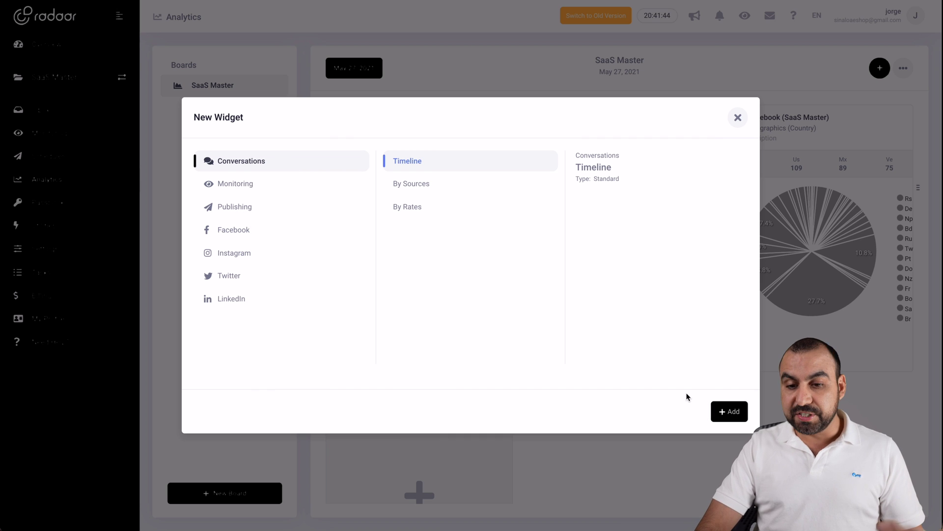
left_click(738, 118)
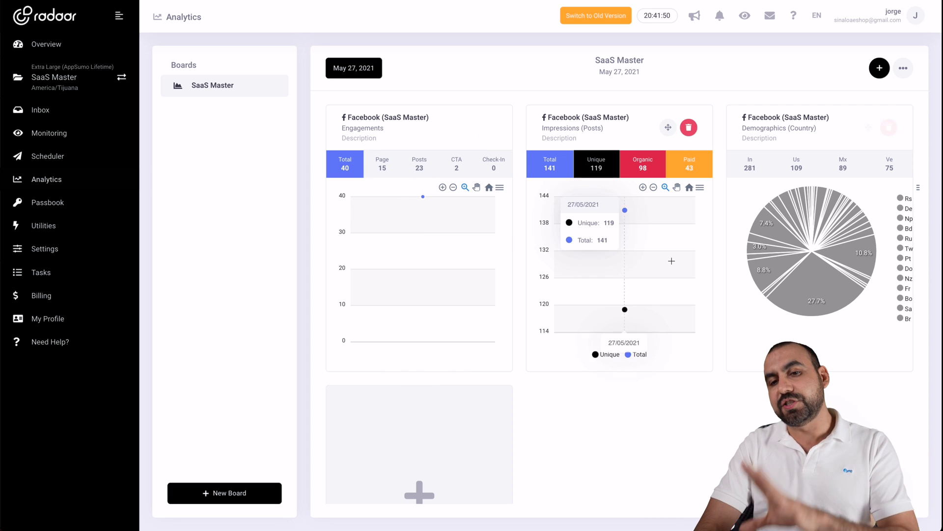
left_click(903, 68)
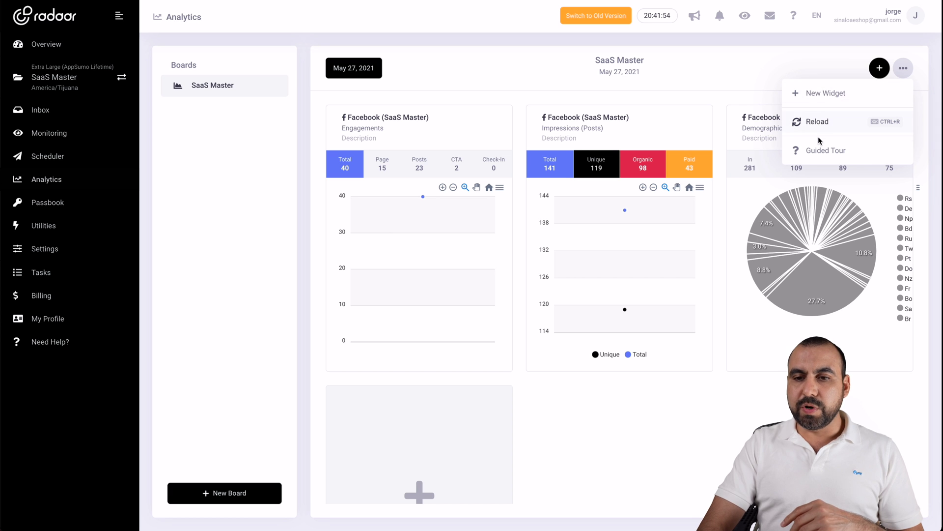
left_click(660, 370)
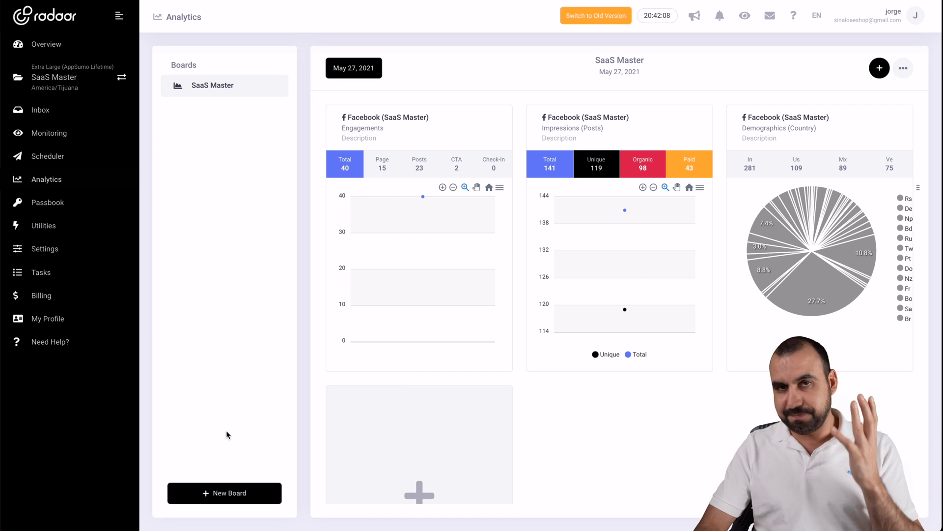
Step: Go to Passbook and focus its Master Password field, dismissing the browser's autofill suggestion
left_click(59, 204)
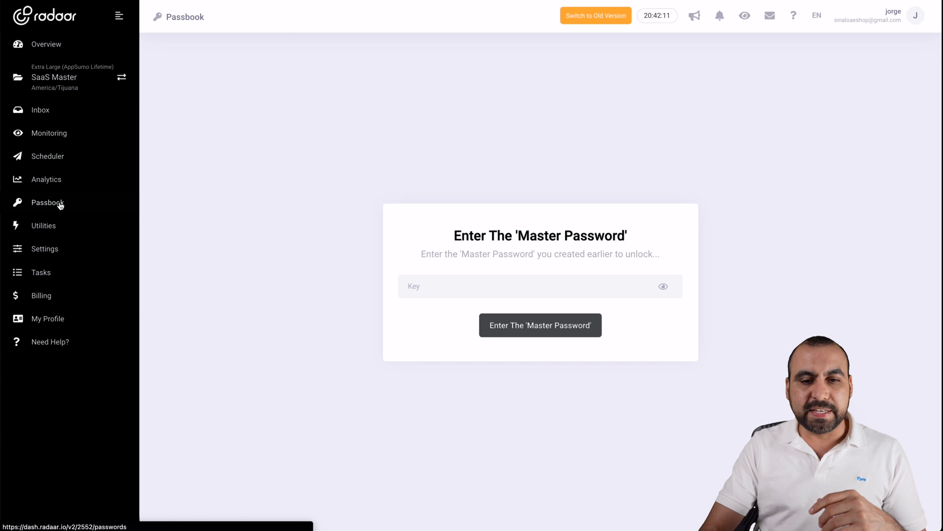
left_click(471, 295)
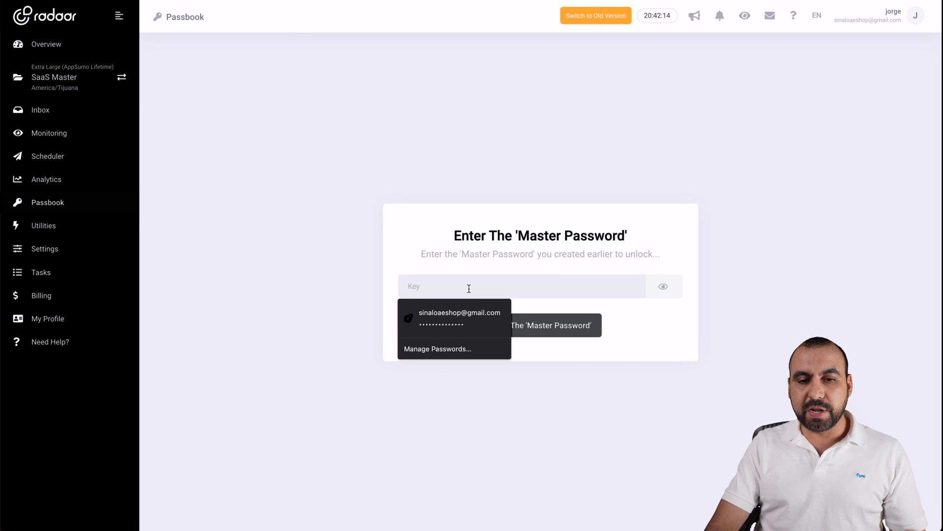
left_click(436, 235)
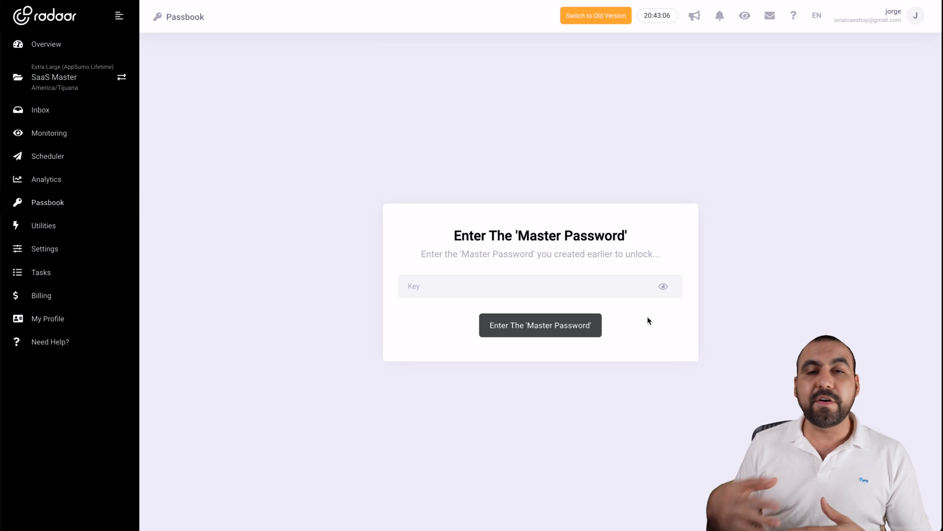
Step: Open Utilities to view the URL Shortener with its 'Link In Profile' short link
left_click(90, 226)
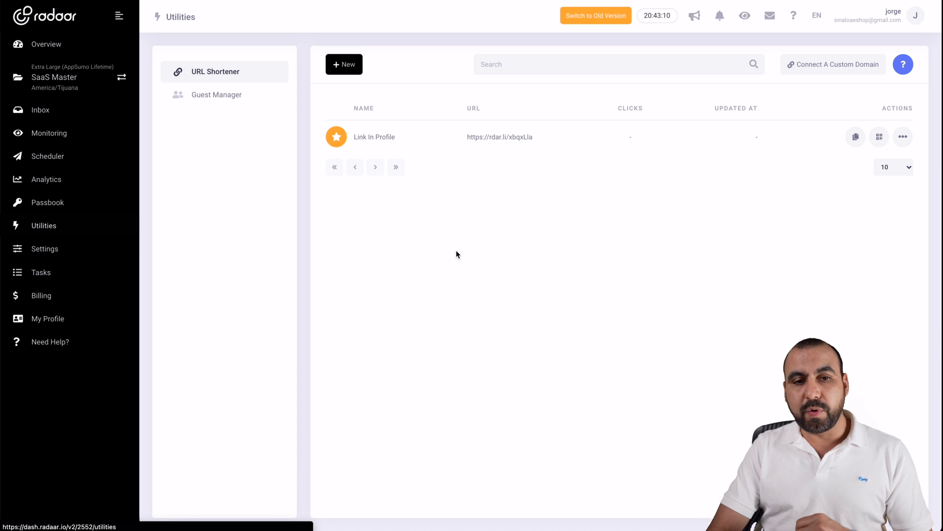